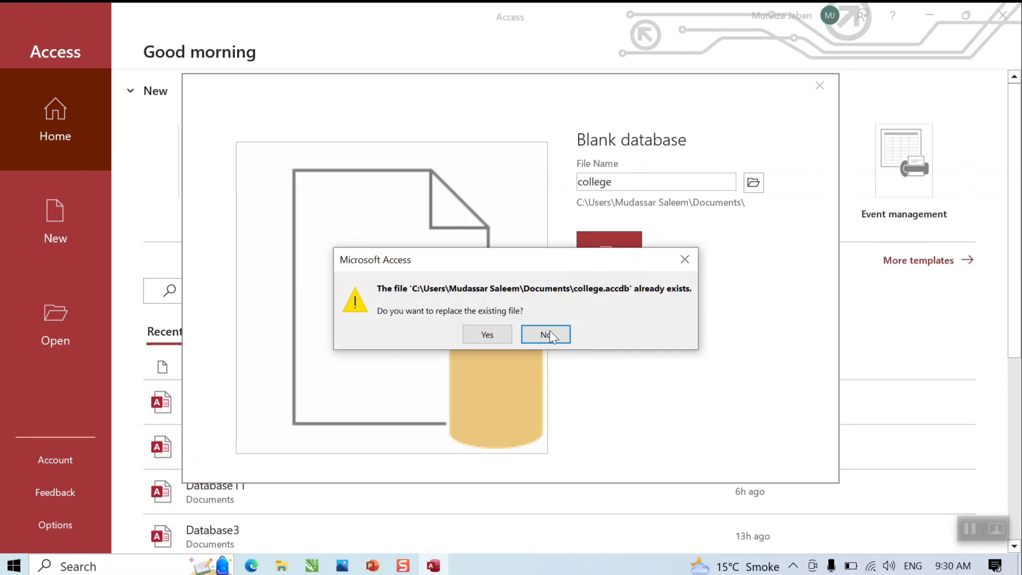
Step: Create a new blank college1 database instead of replacing the existing college file
{"action": "left_click", "coordinate": [547, 339]}
{"action": "left_click", "coordinate": [632, 183]}
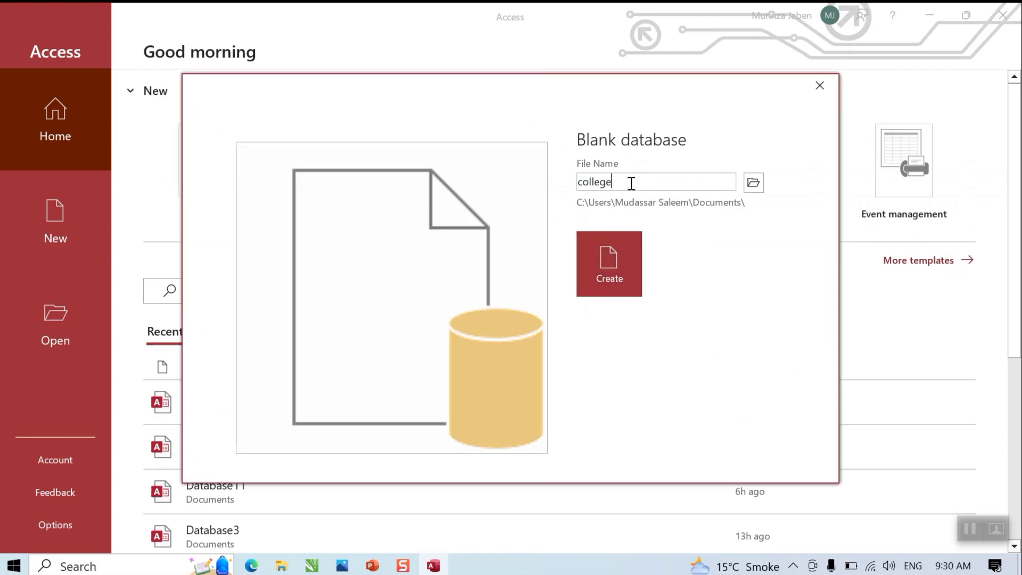
{"action": "left_click", "coordinate": [609, 262]}
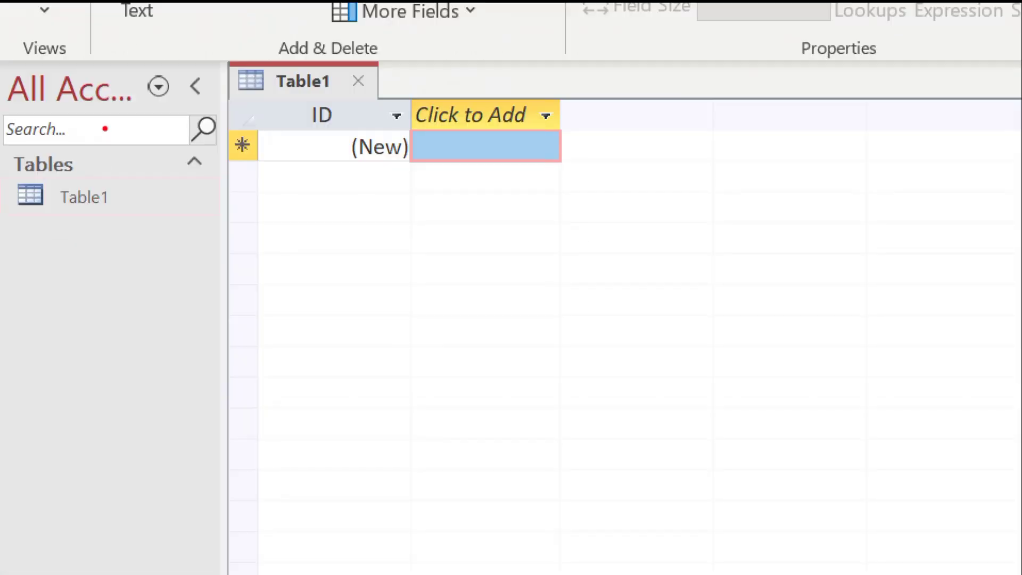
{"action": "mouse_move", "coordinate": [36, 127]}
{"action": "left_mouse_down"}
{"action": "mouse_move", "coordinate": [79, 296]}
{"action": "mouse_move", "coordinate": [47, 99]}
{"action": "left_mouse_up"}
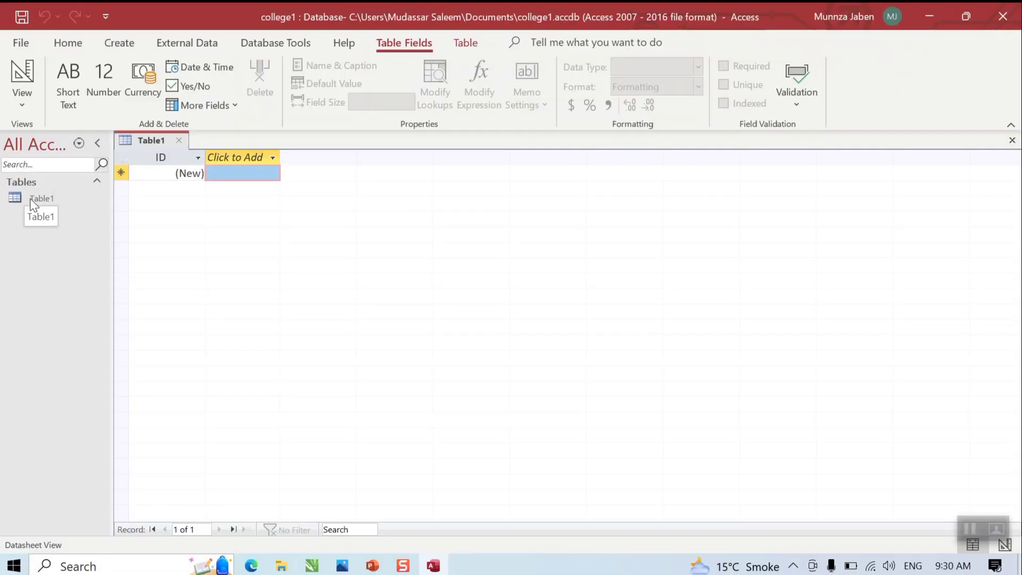
Step: Open Table1 in Design View, saving it as Student
{"action": "left_click", "coordinate": [69, 197]}
{"action": "right_click", "coordinate": [37, 202]}
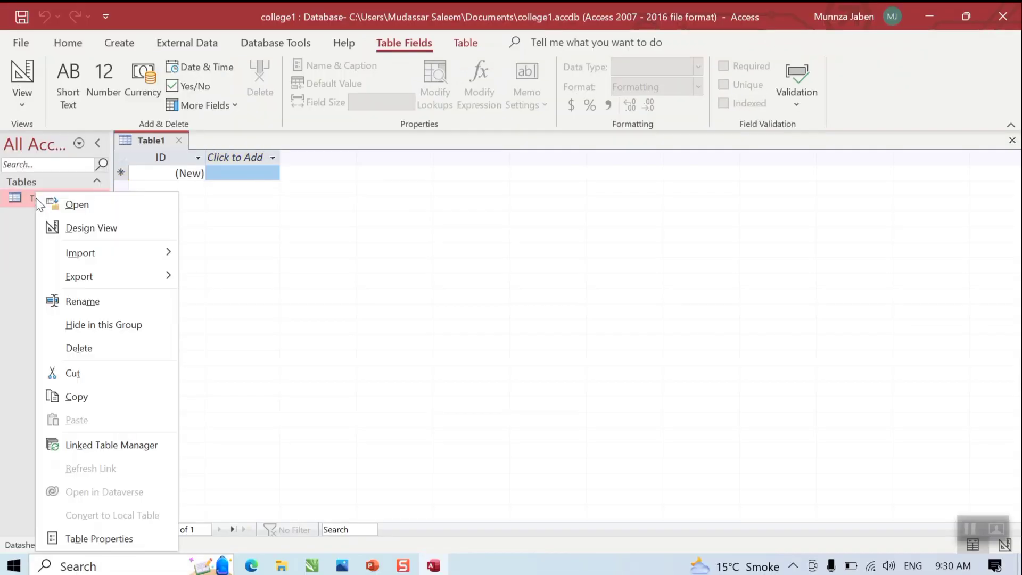
{"action": "left_click", "coordinate": [80, 228]}
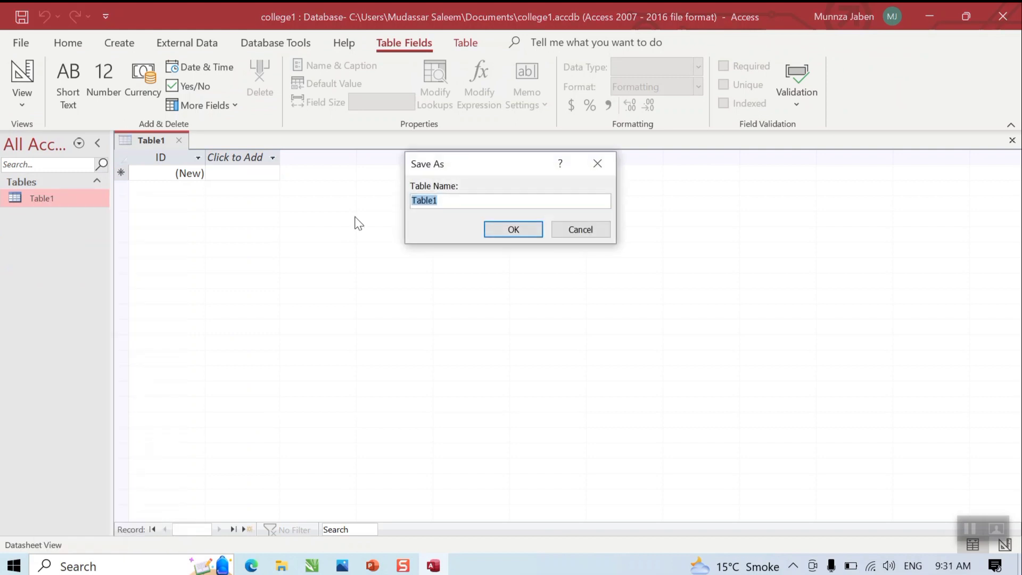
{"action": "type", "text": "Student"}
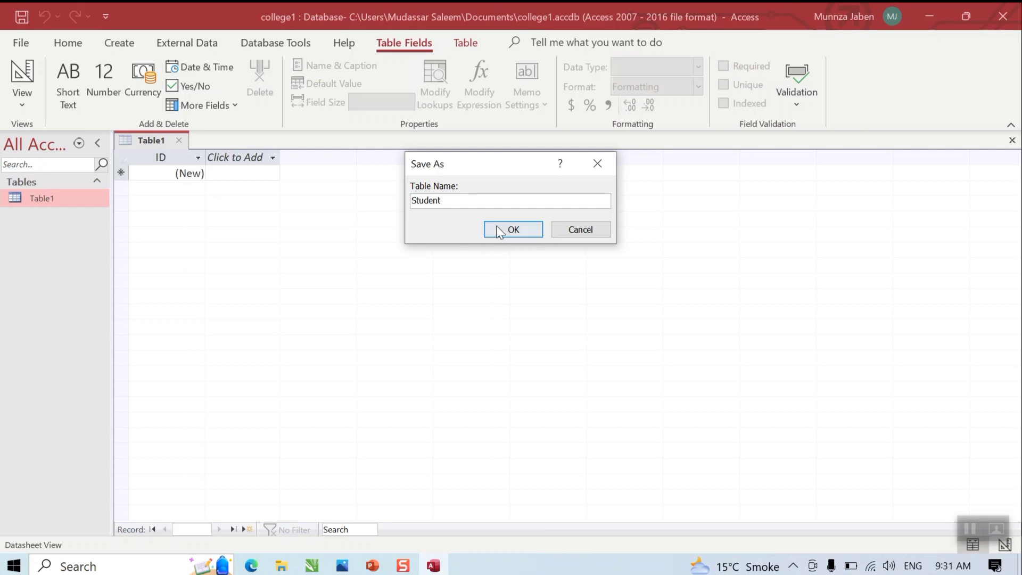
{"action": "left_click", "coordinate": [497, 229]}
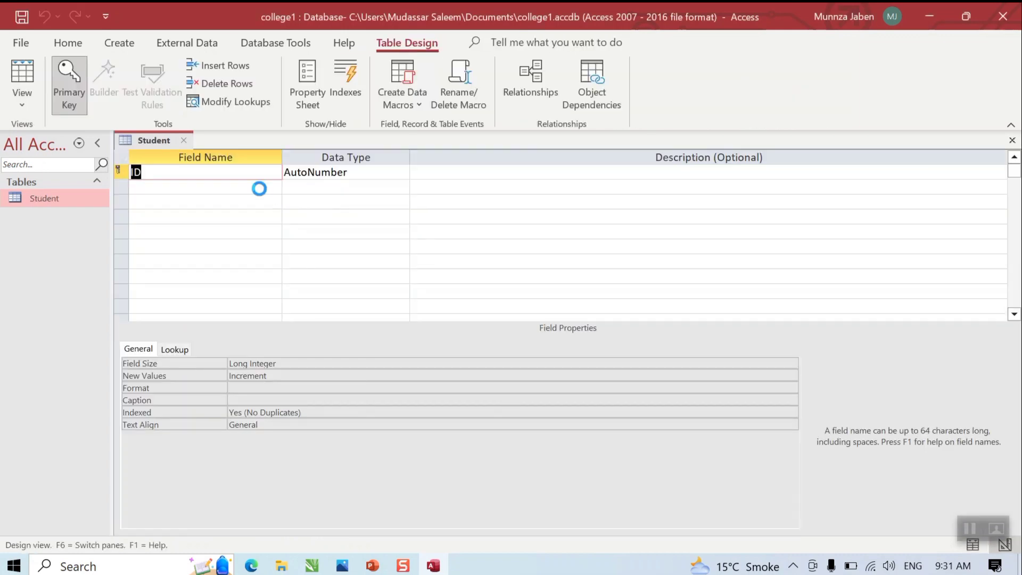
Step: Rename ID to Rollno and add the SName and Marks field names
{"action": "type", "text": "Rollno"}
{"action": "left_click", "coordinate": [261, 189]}
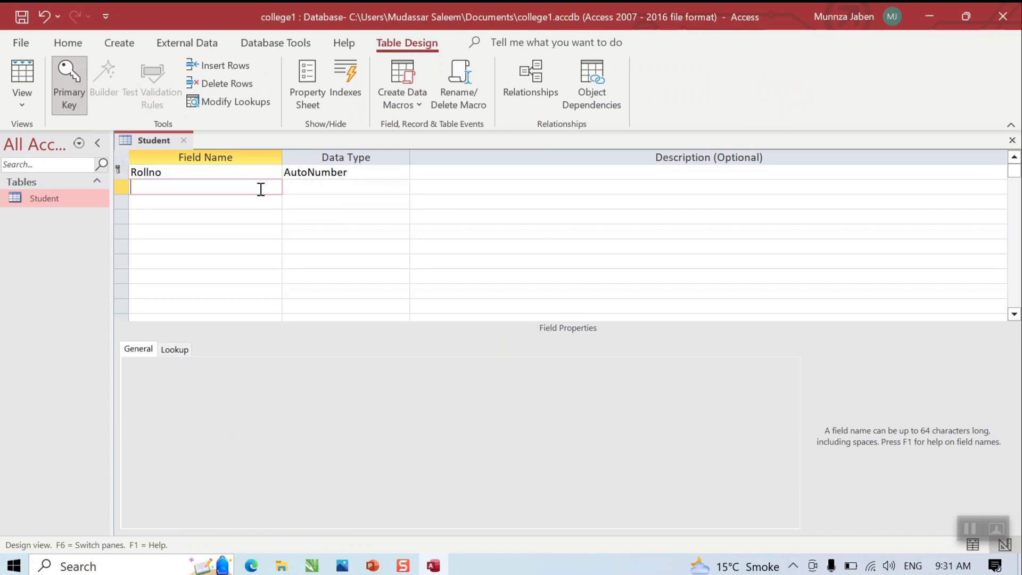
{"action": "type", "text": "Snq"}
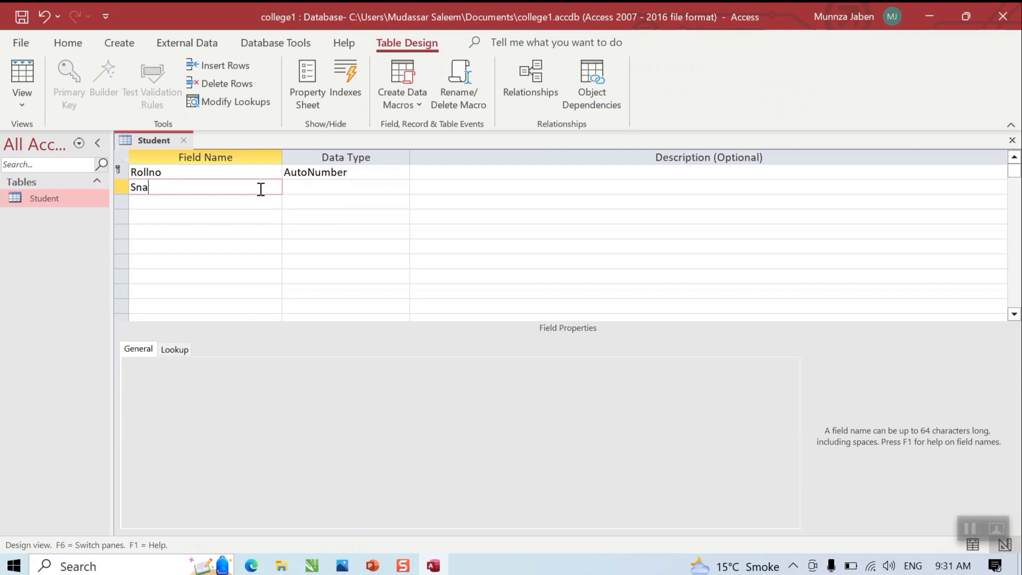
{"action": "key", "text": "BackSpace"}
{"action": "type", "text": "Name"}
{"action": "left_click", "coordinate": [245, 202]}
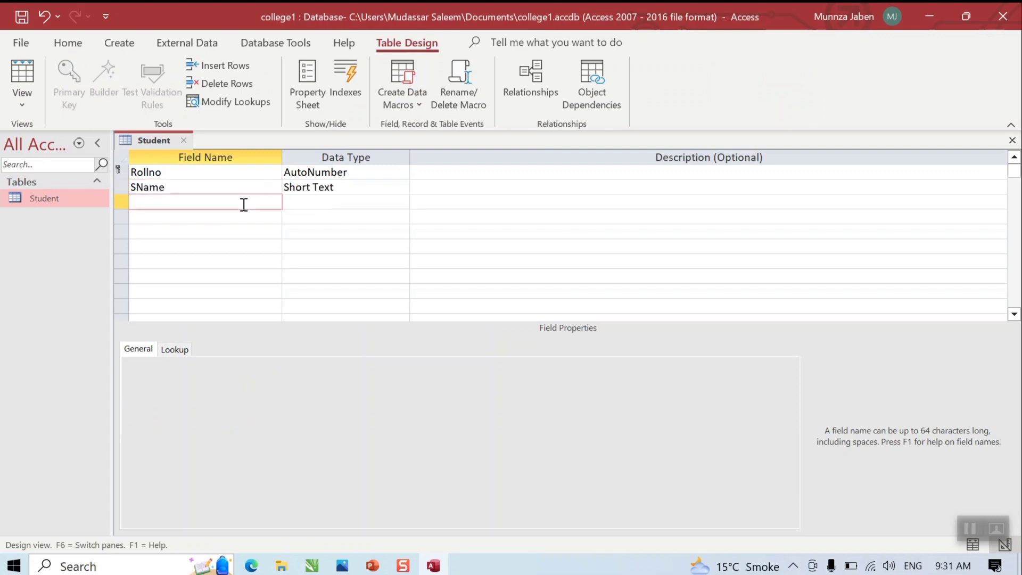
{"action": "type", "text": "Marks"}
Step: Add the City, DOB and Fee field names
{"action": "left_click", "coordinate": [237, 217]}
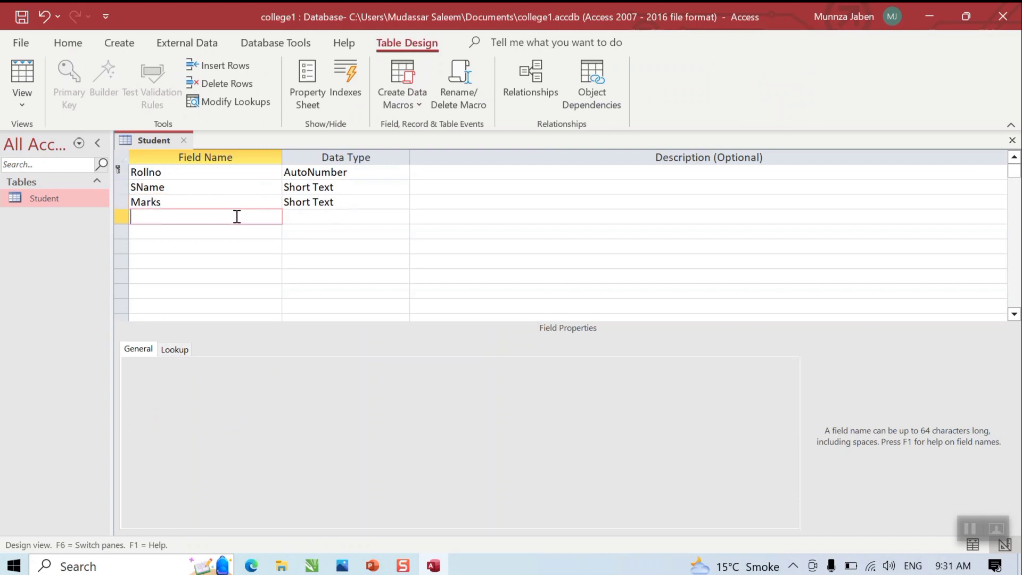
{"action": "type", "text": "City"}
{"action": "left_click", "coordinate": [213, 231]}
{"action": "type", "text": "DOB"}
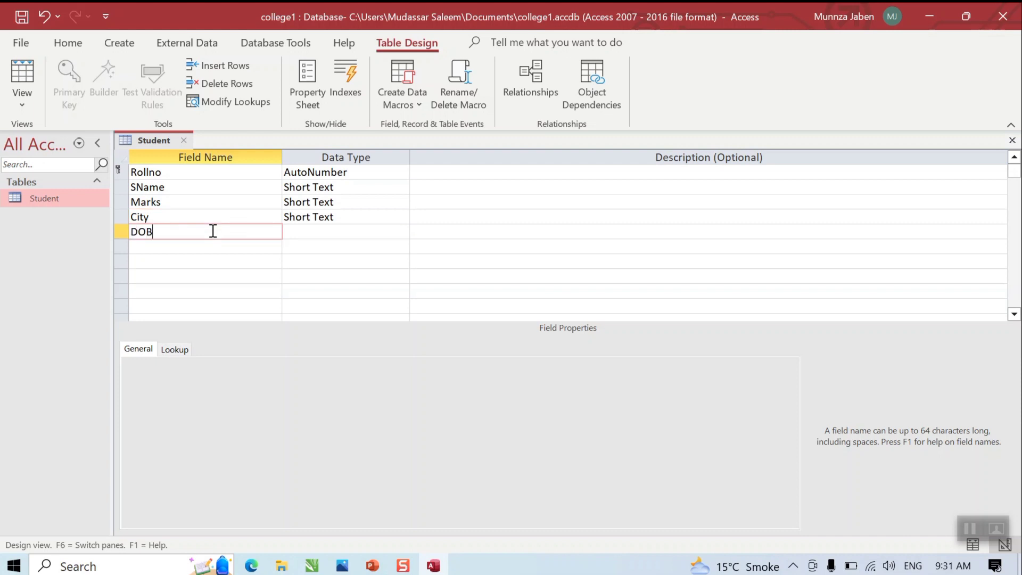
{"action": "key", "text": "Down"}
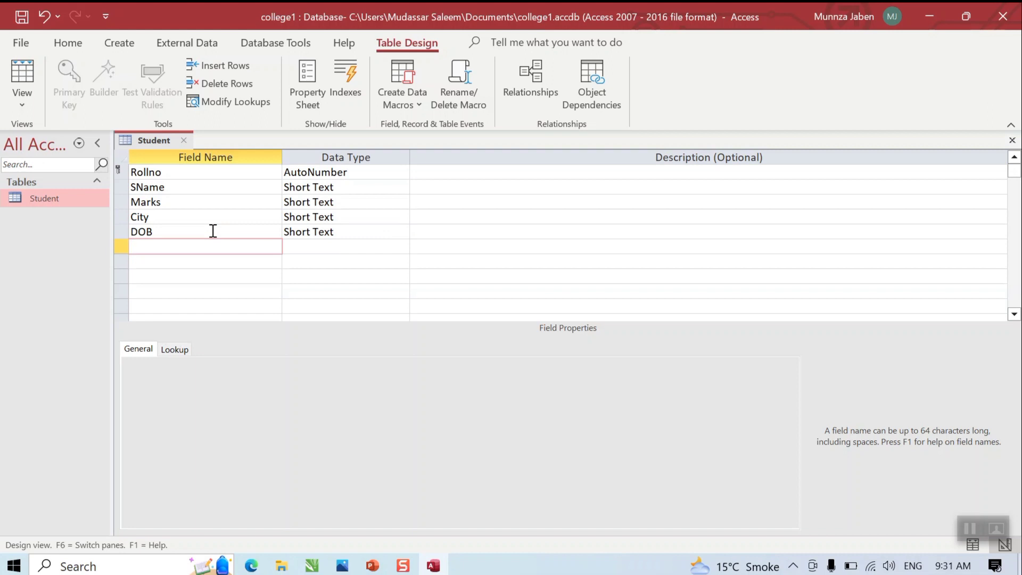
{"action": "type", "text": "F"}
{"action": "type", "text": "ee"}
{"action": "key", "text": "Down"}
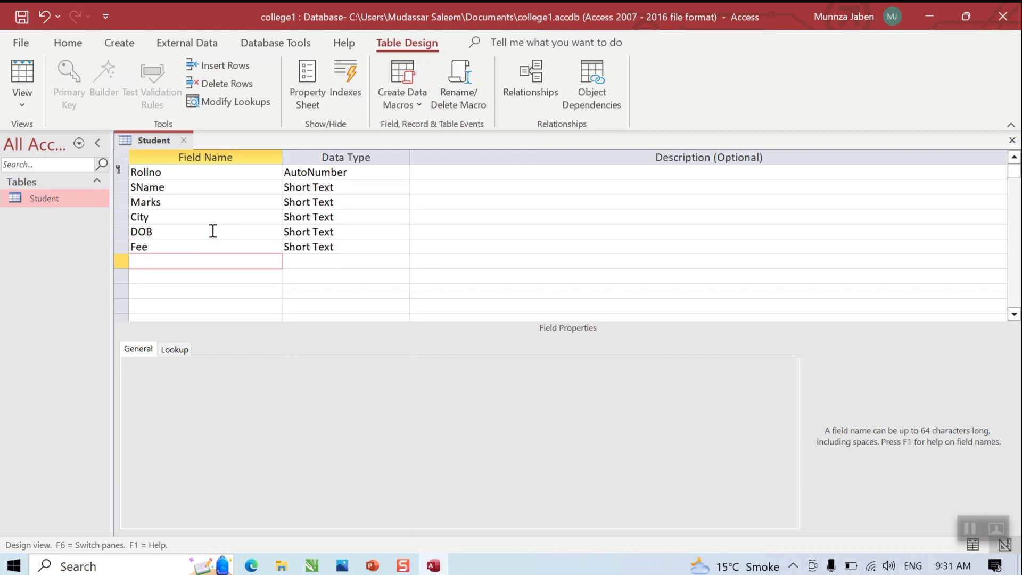
Step: Set the Marks field's data type to Number
{"action": "left_click", "coordinate": [359, 187]}
{"action": "left_click", "coordinate": [373, 203]}
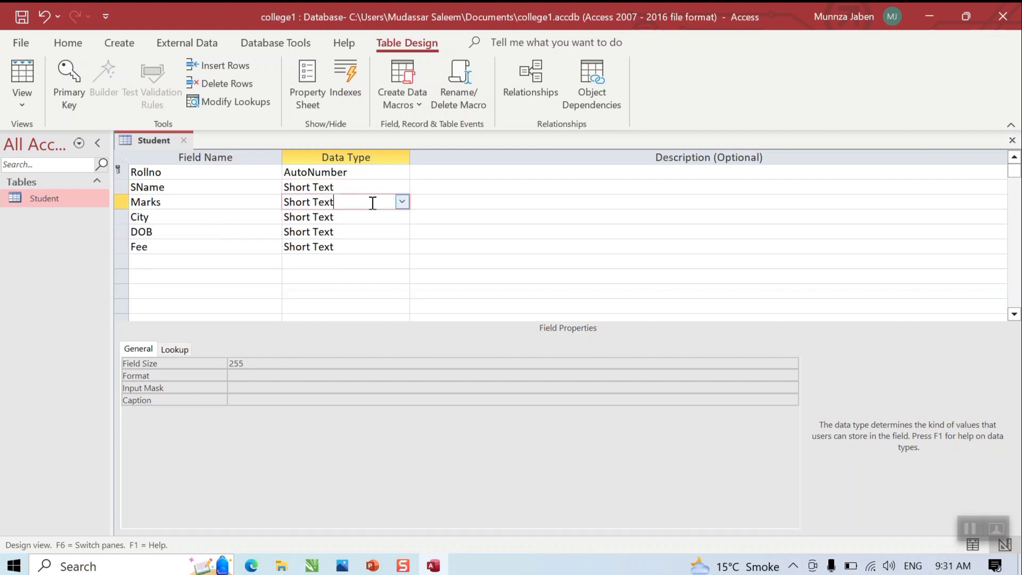
{"action": "left_click", "coordinate": [401, 202]}
{"action": "left_click", "coordinate": [389, 243]}
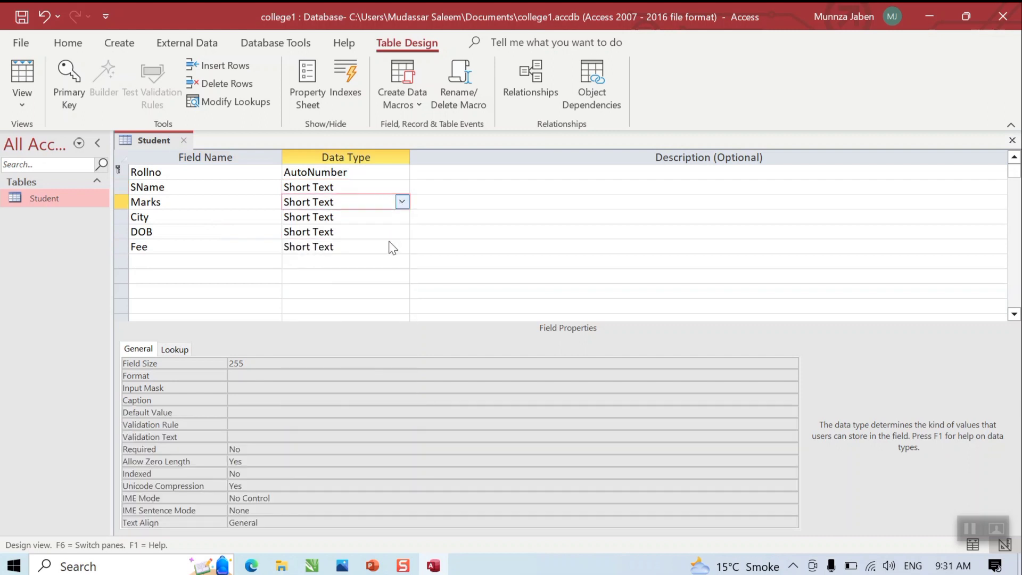
Step: Review the City and DOB data type lists, keeping City as Short Text
{"action": "left_click", "coordinate": [386, 215]}
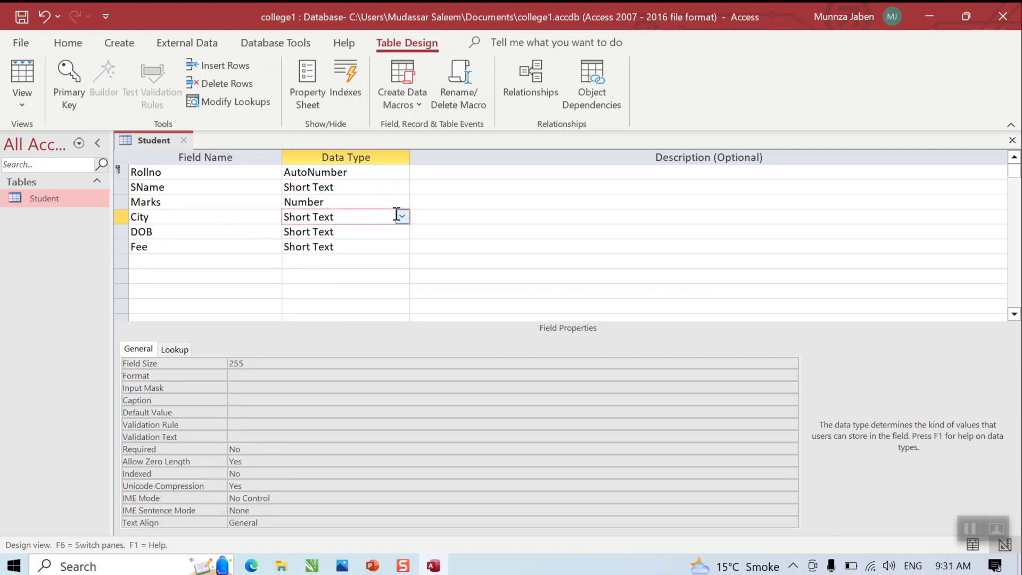
{"action": "left_click", "coordinate": [401, 216]}
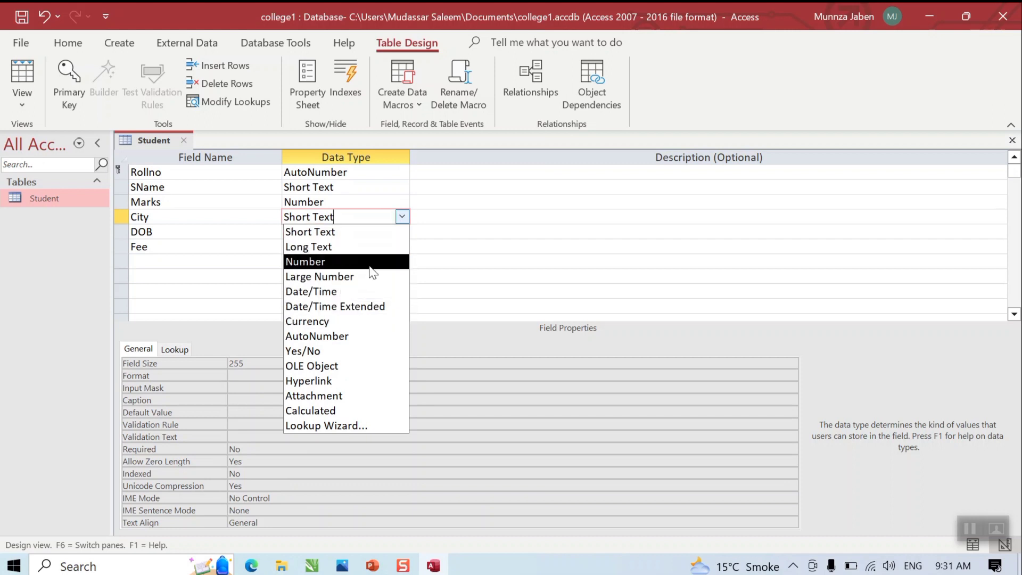
{"action": "left_click", "coordinate": [402, 230]}
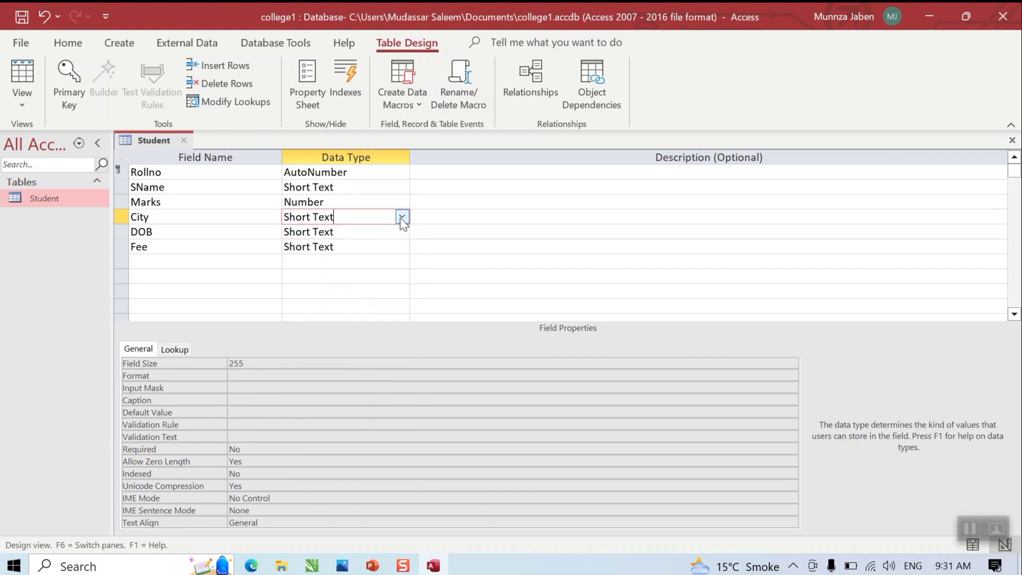
{"action": "left_click", "coordinate": [402, 231]}
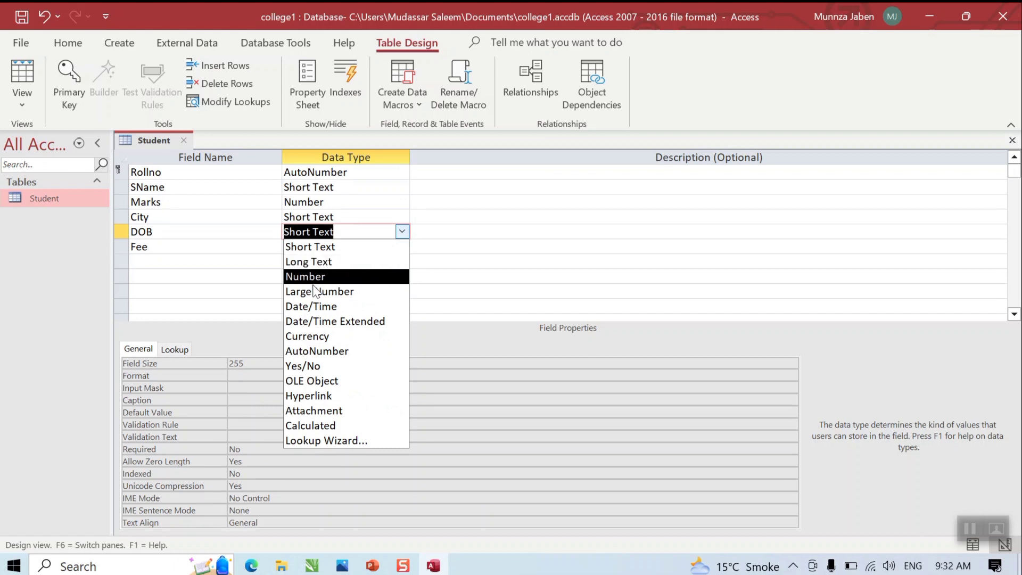
Step: Add an AreYouMuslim field with the Yes/No data type
{"action": "left_click", "coordinate": [231, 263]}
{"action": "type", "text": "Are "}
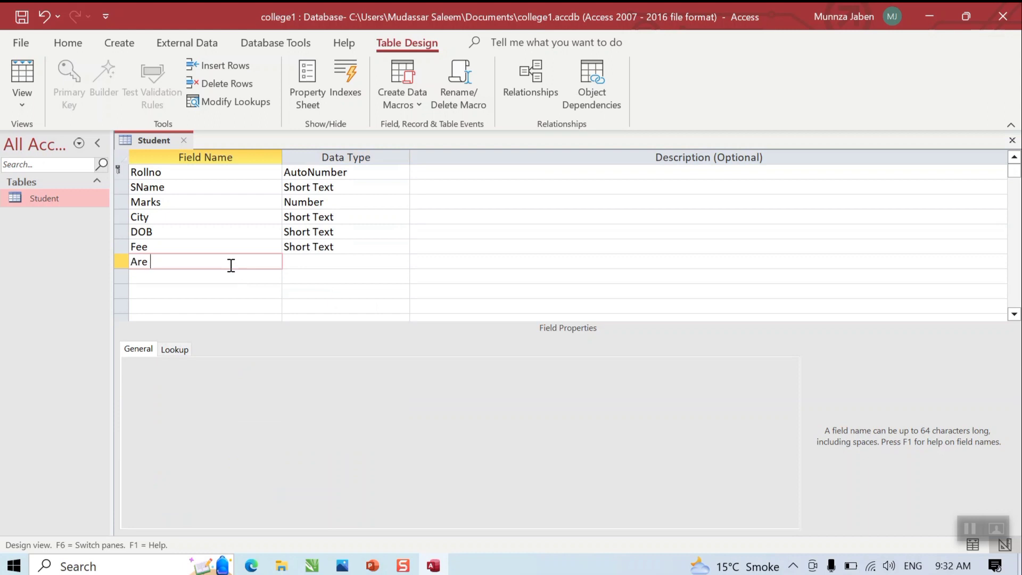
{"action": "type", "text": "You"}
{"action": "key", "text": "Home"}
{"action": "type", "text": "Muslim"}
{"action": "left_click", "coordinate": [335, 262]}
{"action": "left_click", "coordinate": [402, 261]}
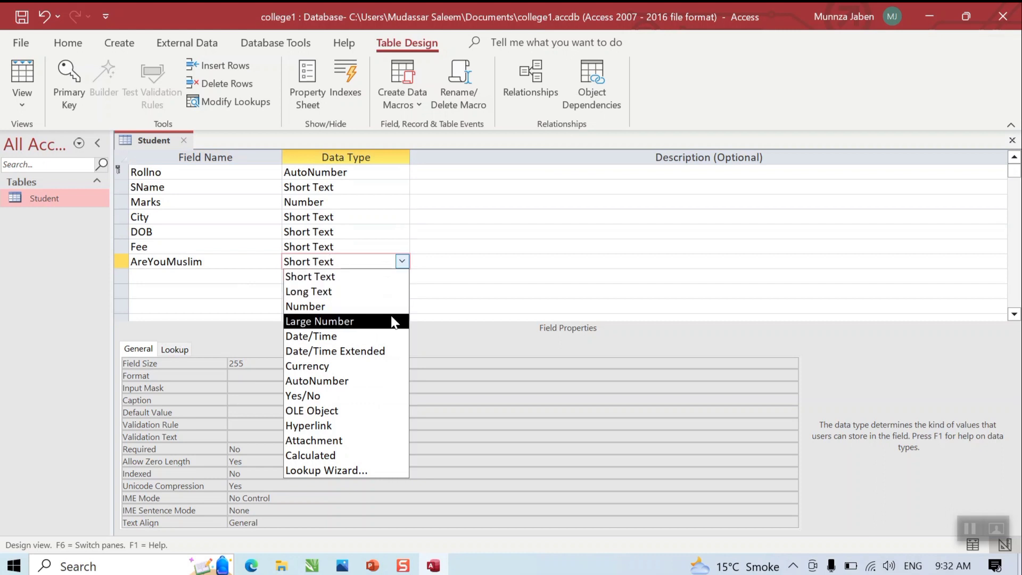
{"action": "left_click", "coordinate": [393, 396]}
{"action": "left_click", "coordinate": [224, 276]}
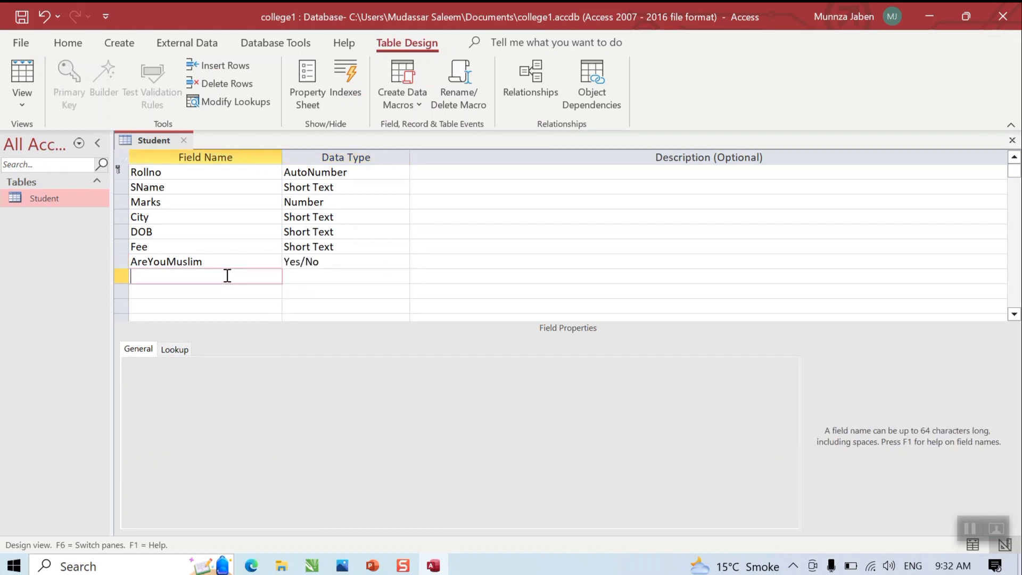
{"action": "left_click", "coordinate": [324, 263]}
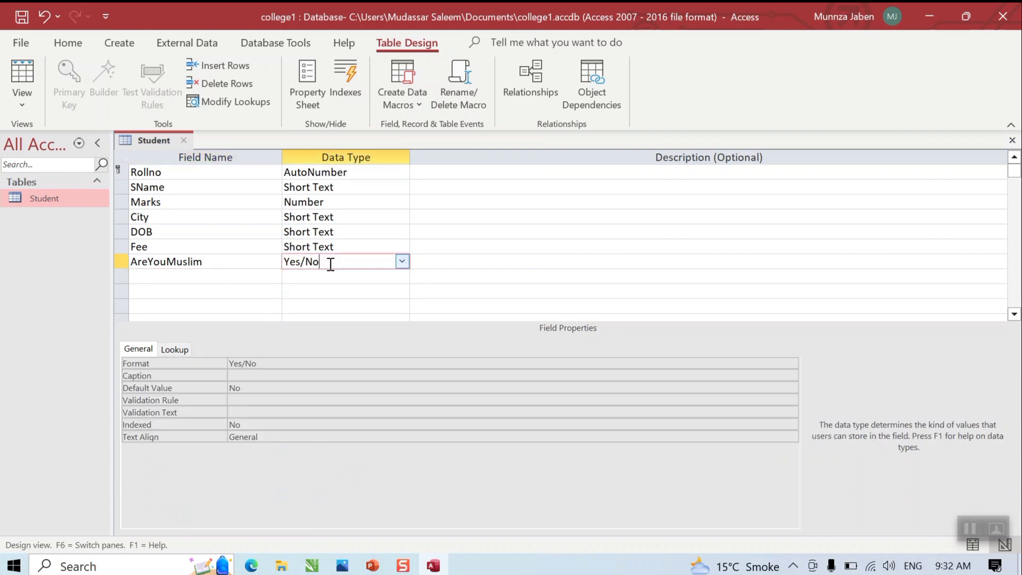
{"action": "left_click", "coordinate": [401, 262]}
{"action": "left_click", "coordinate": [397, 266]}
{"action": "left_click", "coordinate": [397, 266]}
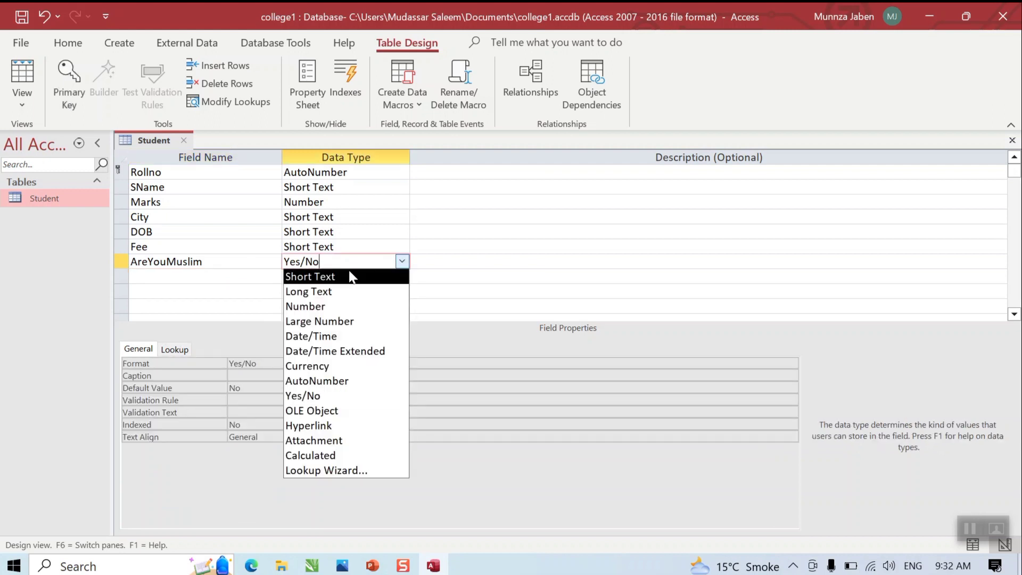
Step: Set the Fee field to Currency and review its Format options
{"action": "left_click", "coordinate": [348, 247]}
{"action": "left_click", "coordinate": [400, 246]}
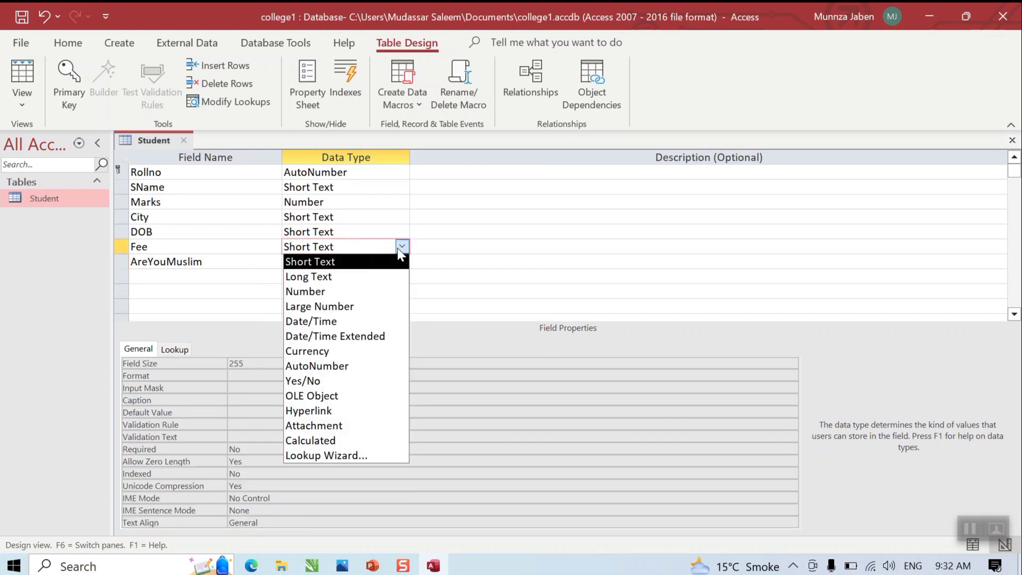
{"action": "left_click", "coordinate": [365, 352]}
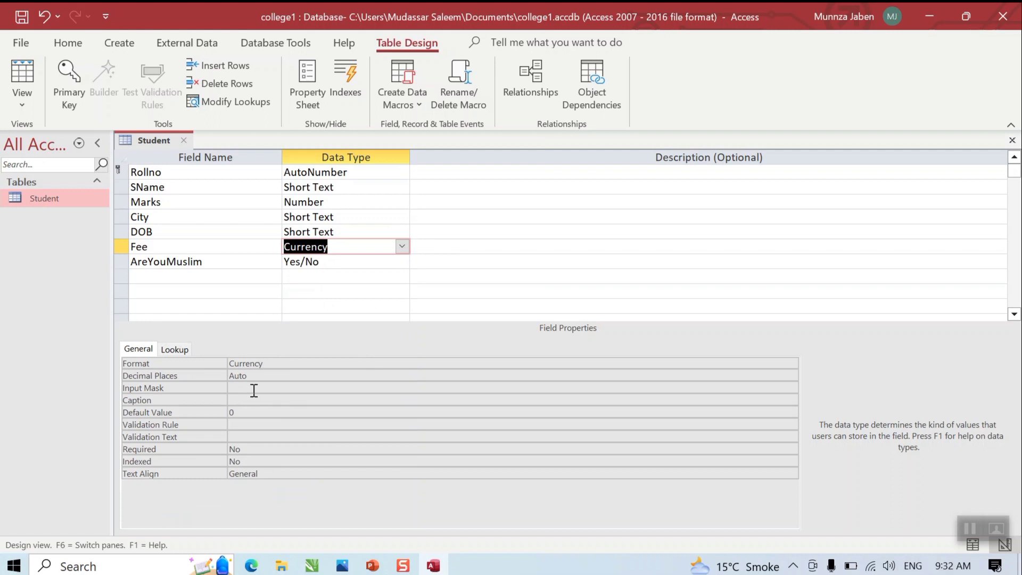
{"action": "left_click", "coordinate": [283, 362]}
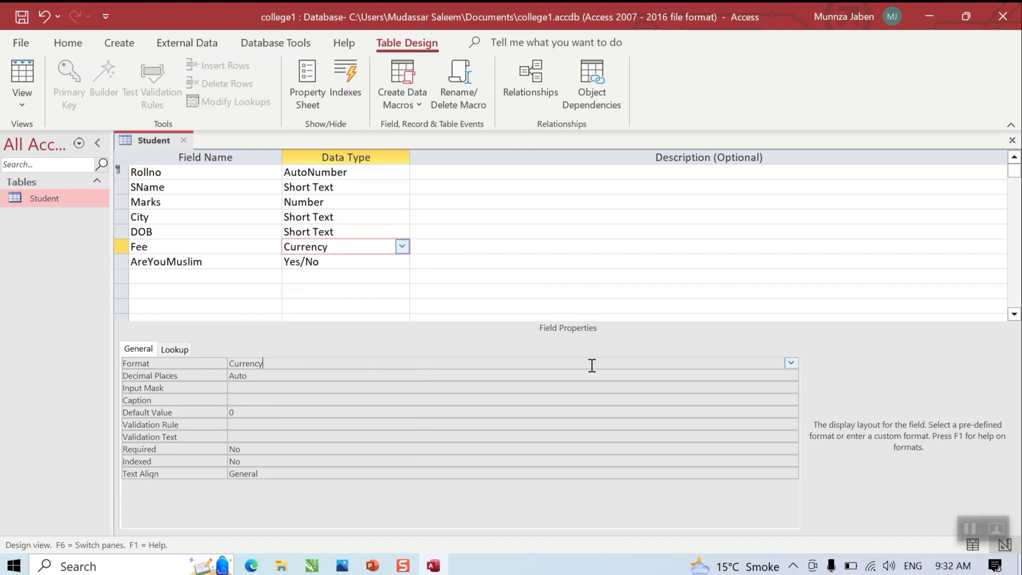
{"action": "left_click", "coordinate": [798, 363]}
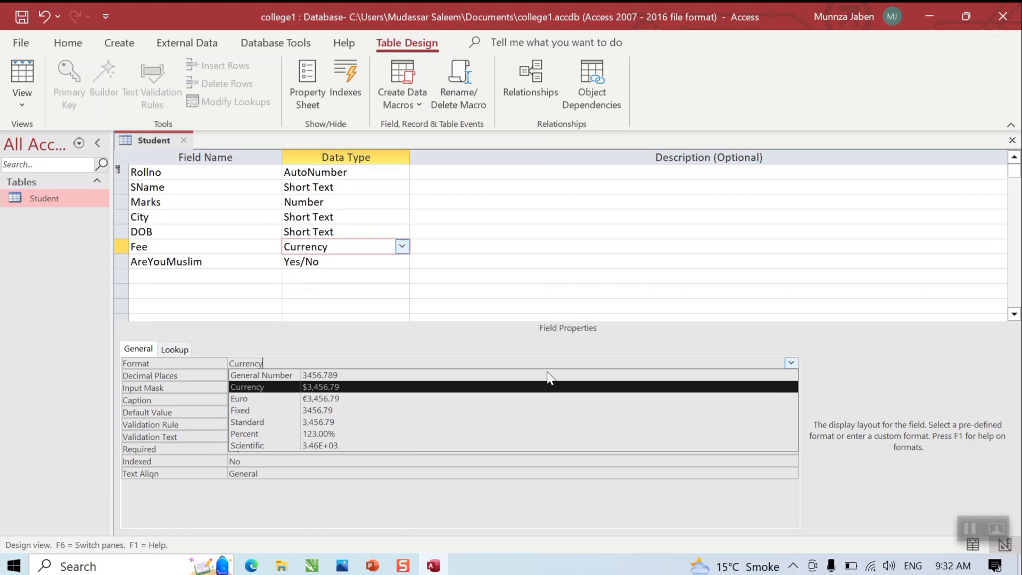
{"action": "left_click", "coordinate": [402, 247]}
{"action": "left_click", "coordinate": [402, 247]}
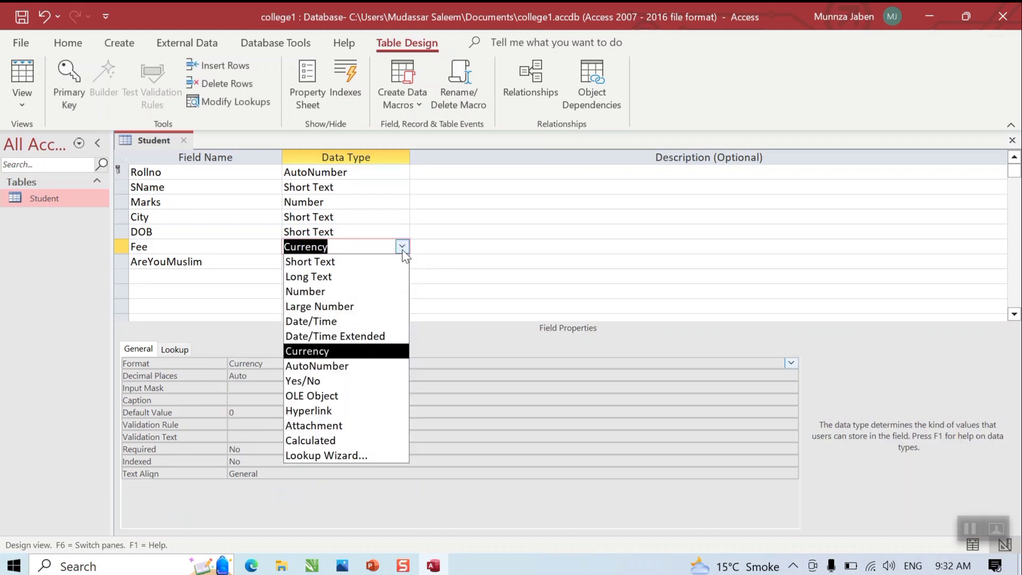
{"action": "left_click", "coordinate": [201, 276]}
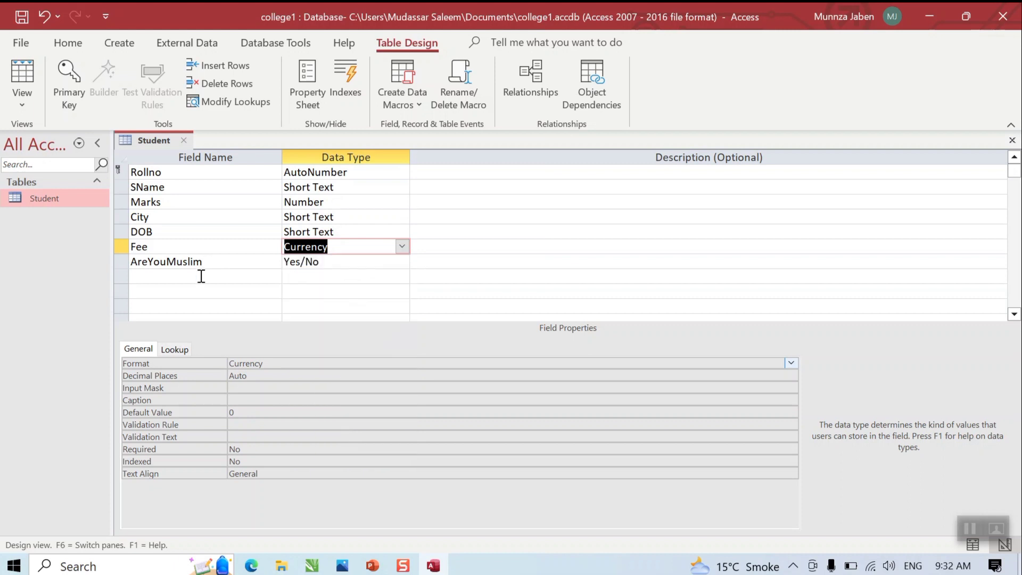
Step: Name the next field Picture and give it the OLE Object data type
{"action": "left_click", "coordinate": [201, 276]}
{"action": "type", "text": "Picture"}
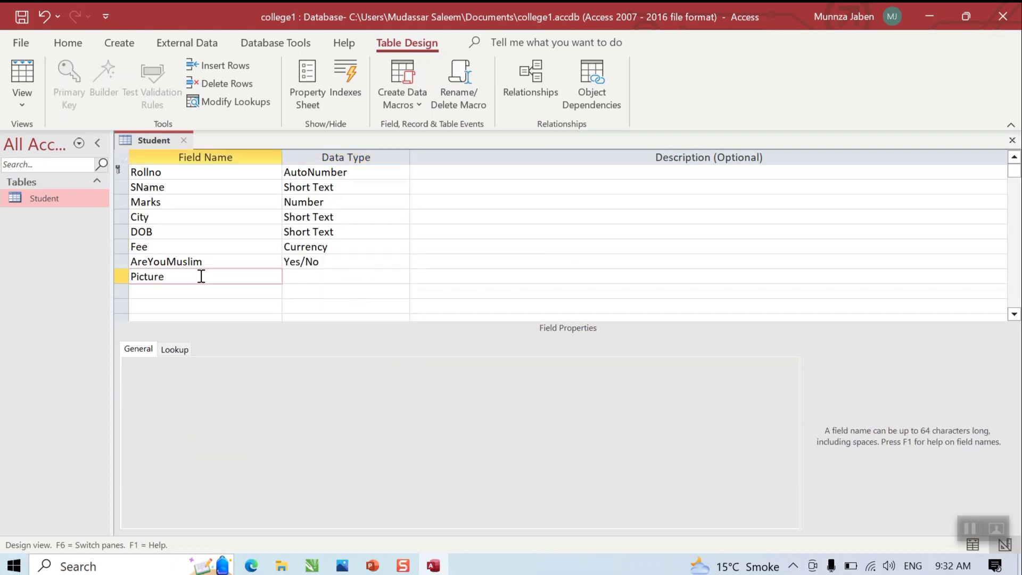
{"action": "left_click", "coordinate": [319, 276]}
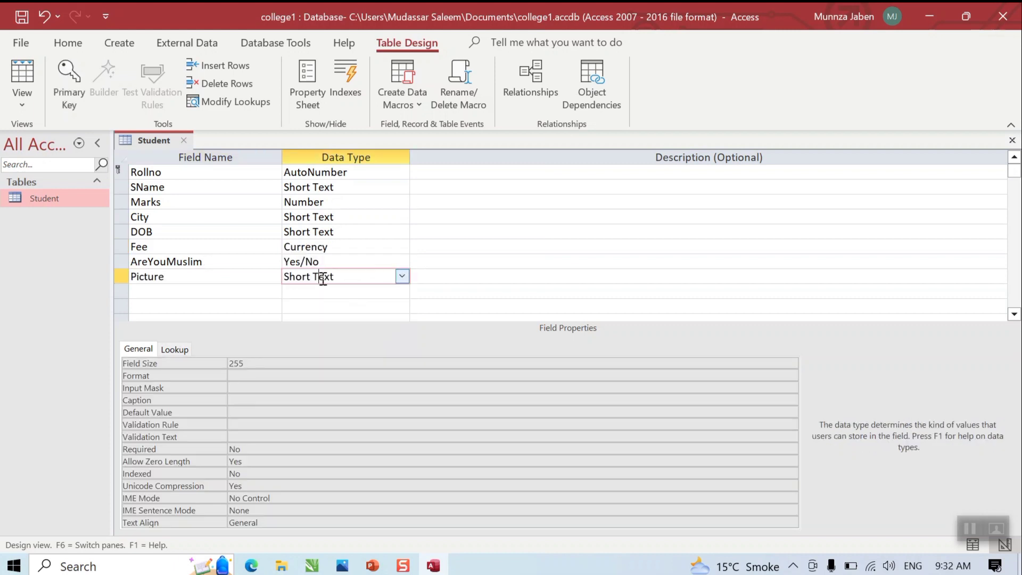
{"action": "left_click", "coordinate": [403, 278]}
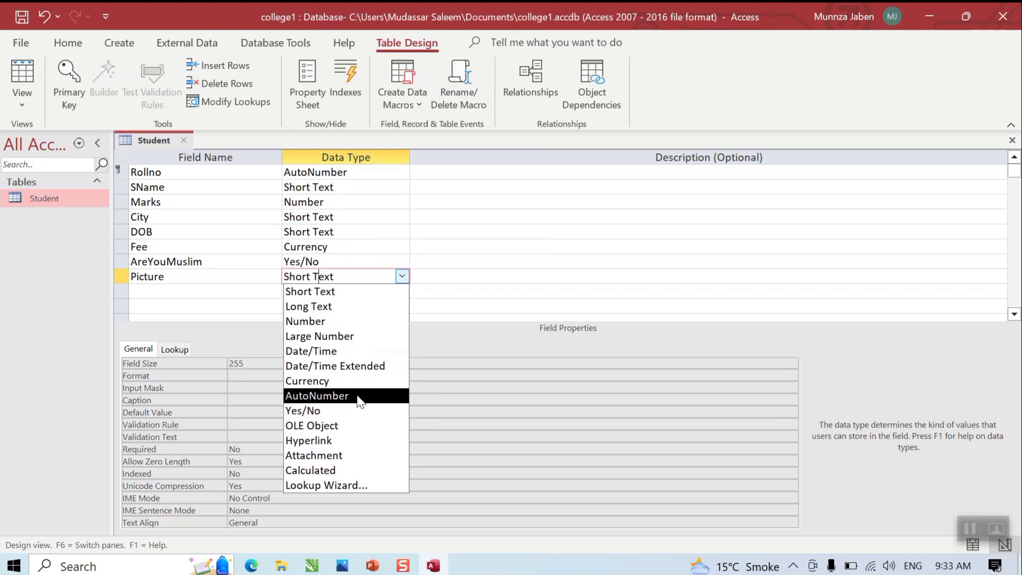
{"action": "left_click", "coordinate": [343, 426]}
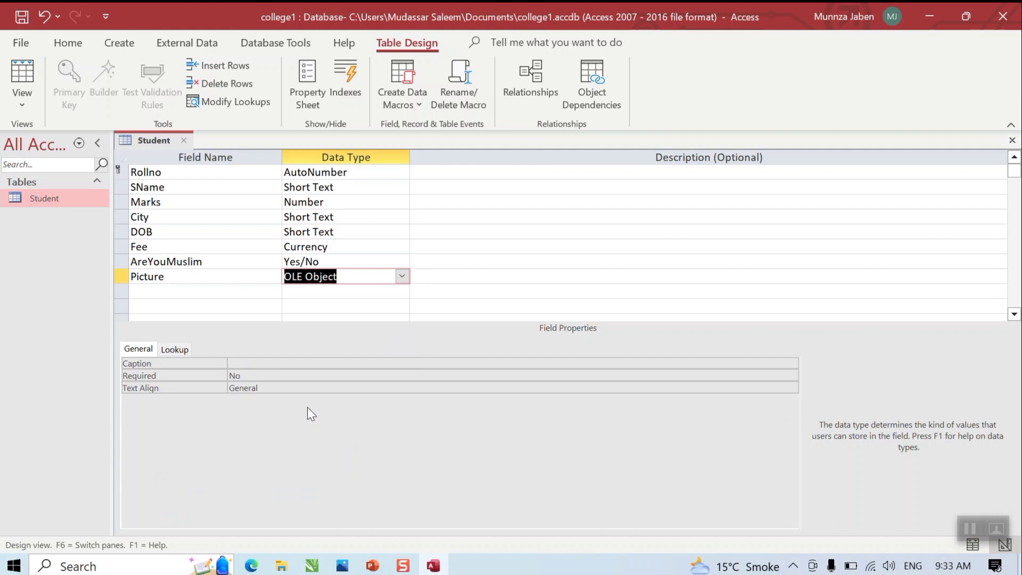
{"action": "left_click", "coordinate": [166, 287]}
Step: Name the next field Email and give it the Hyperlink data type
{"action": "type", "text": "Email"}
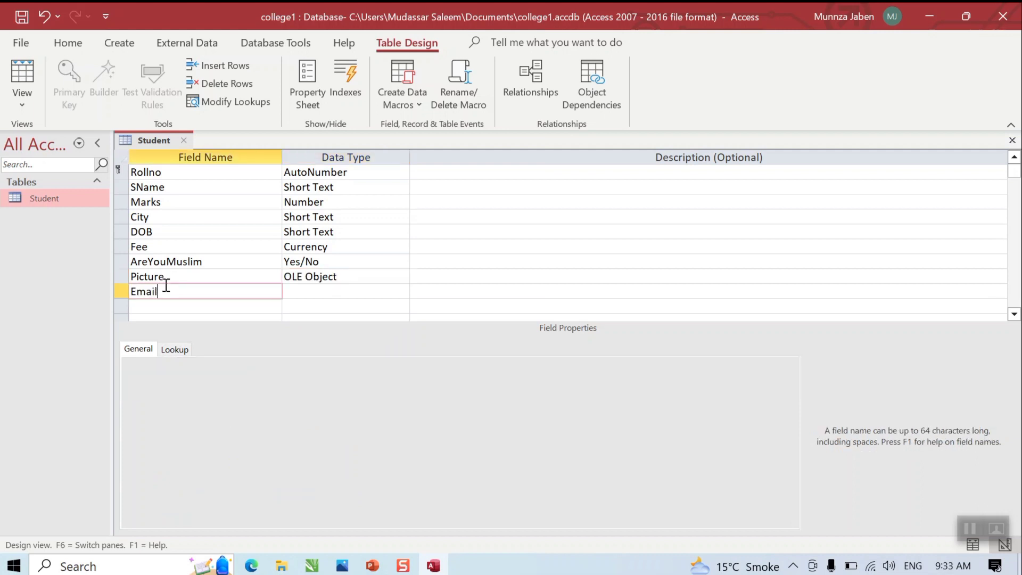
{"action": "left_click", "coordinate": [311, 292]}
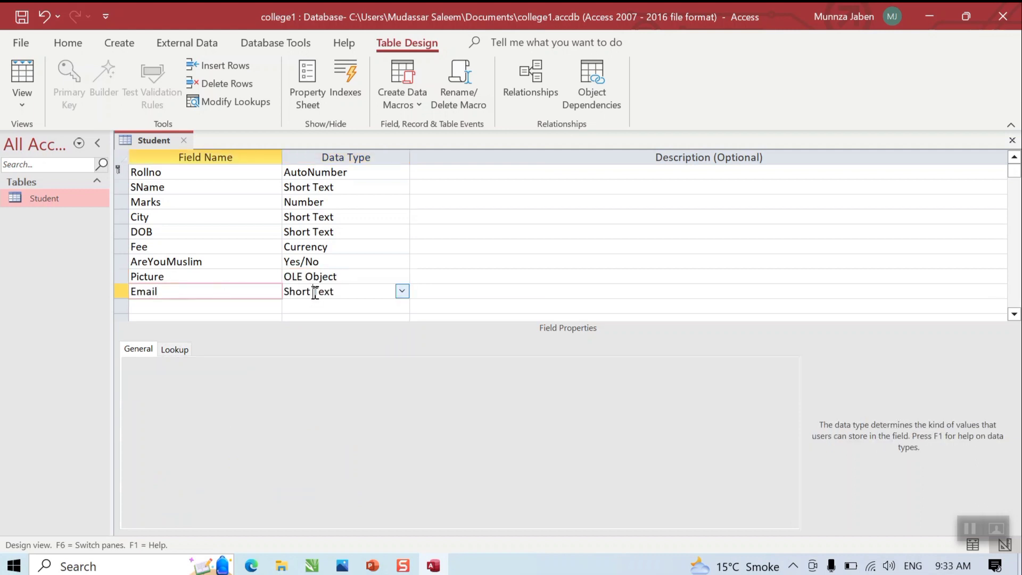
{"action": "left_click", "coordinate": [402, 292]}
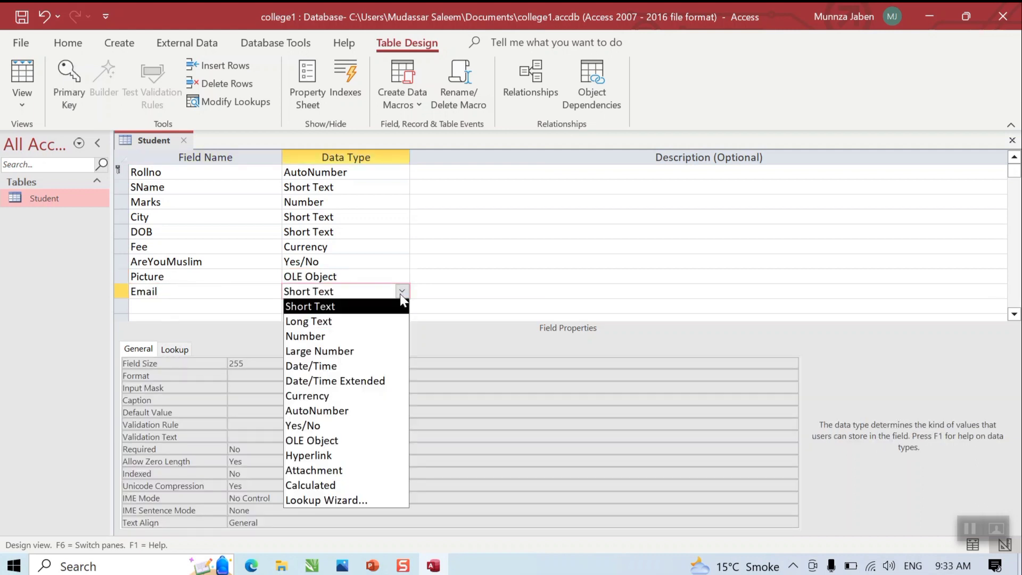
{"action": "left_click", "coordinate": [355, 457]}
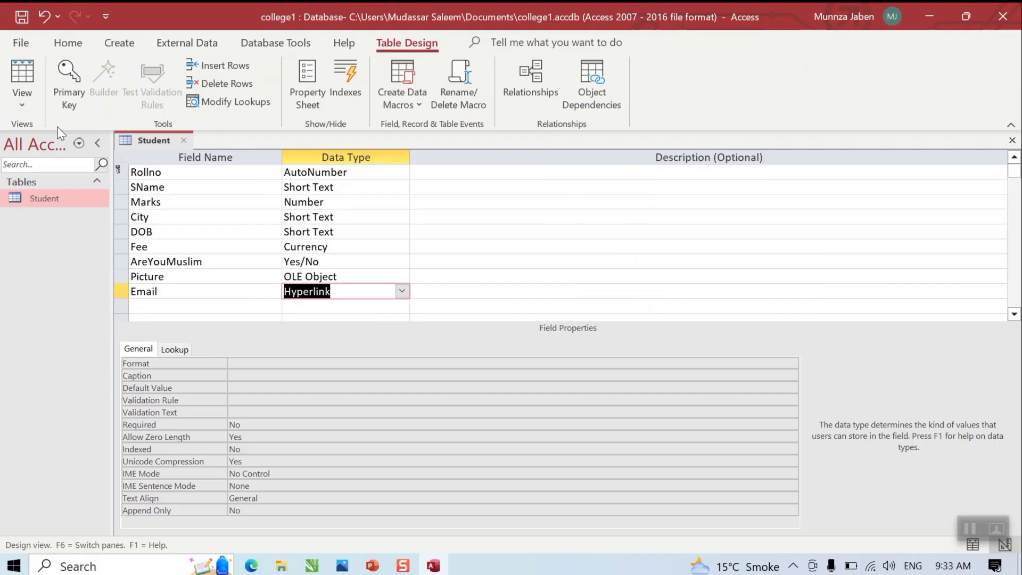
Step: Change DOB to Date/Time, keeping SName as Short Text, then close the Student design
{"action": "left_click", "coordinate": [362, 190]}
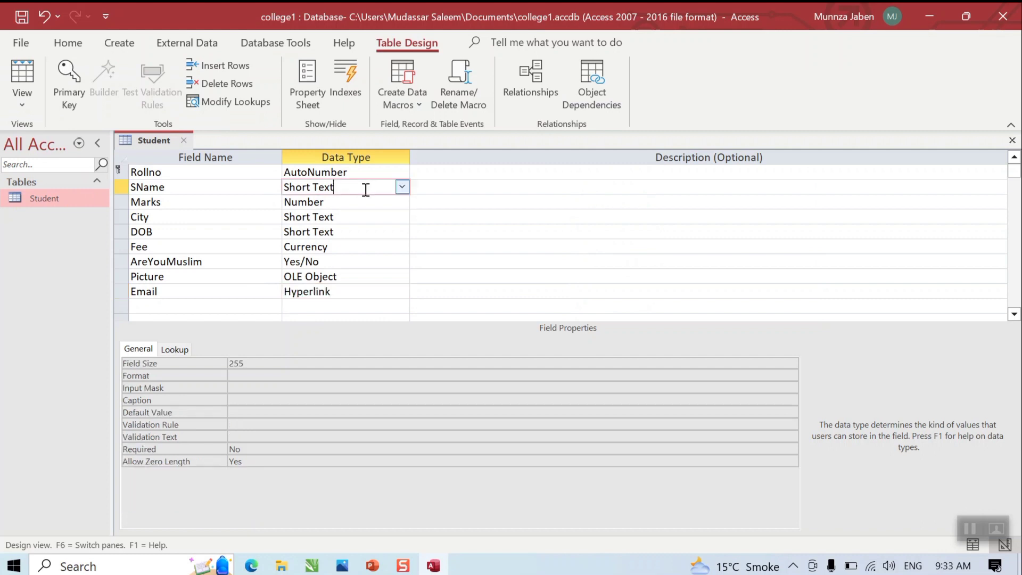
{"action": "left_click", "coordinate": [402, 186]}
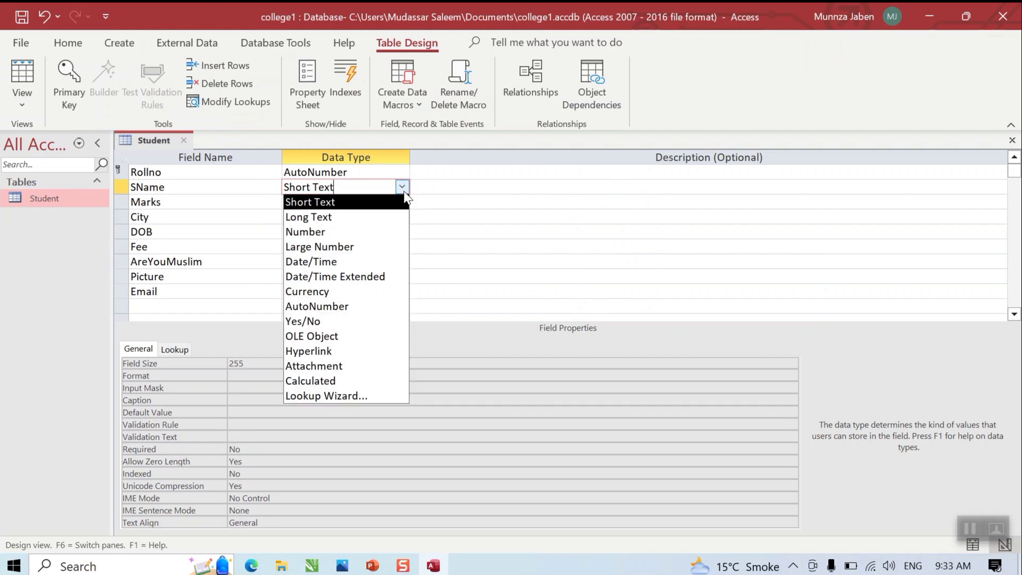
{"action": "left_click", "coordinate": [404, 193]}
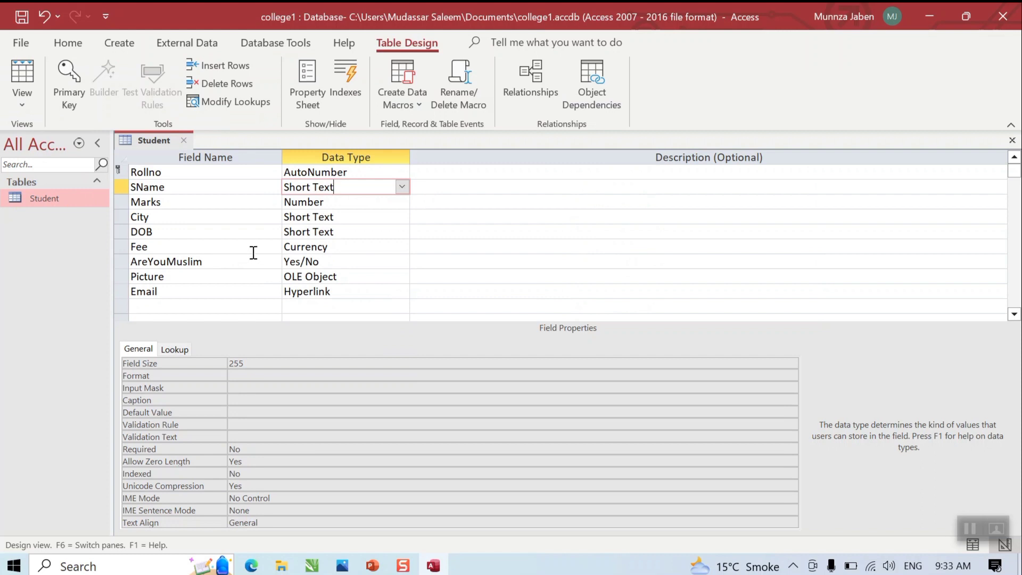
{"action": "left_click", "coordinate": [311, 234]}
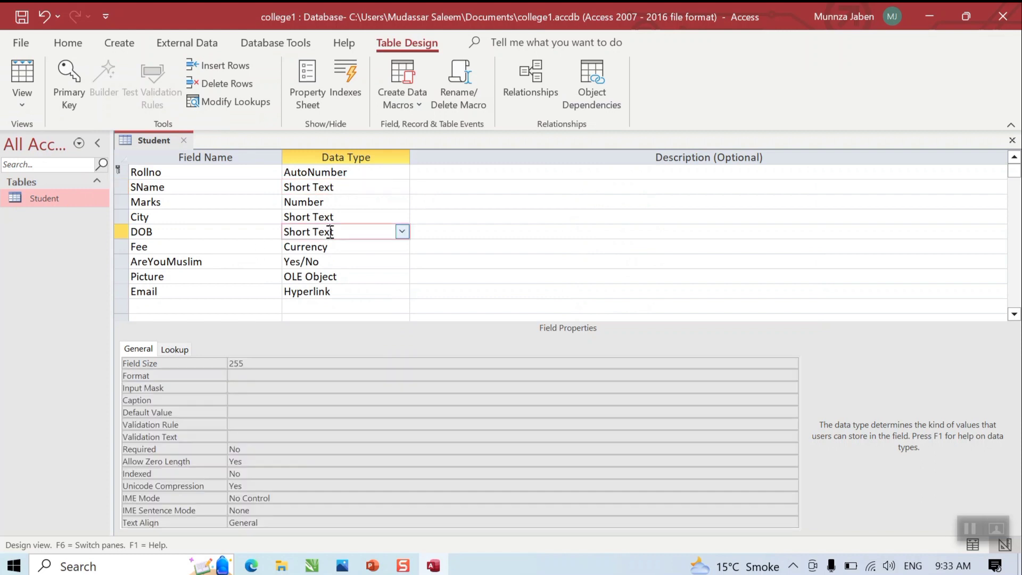
{"action": "left_click", "coordinate": [402, 232]}
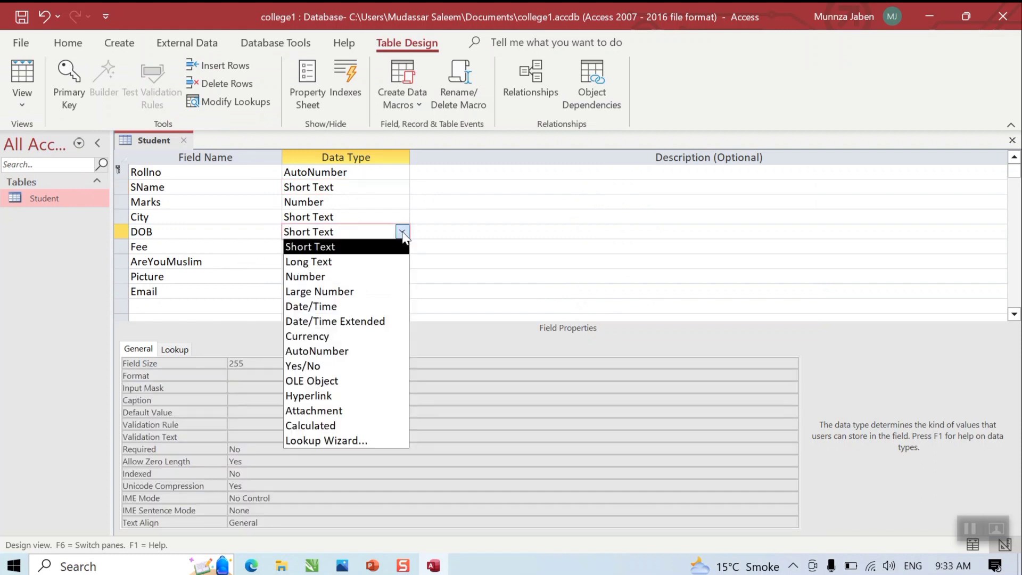
{"action": "left_click", "coordinate": [388, 305]}
{"action": "left_click", "coordinate": [1013, 140]}
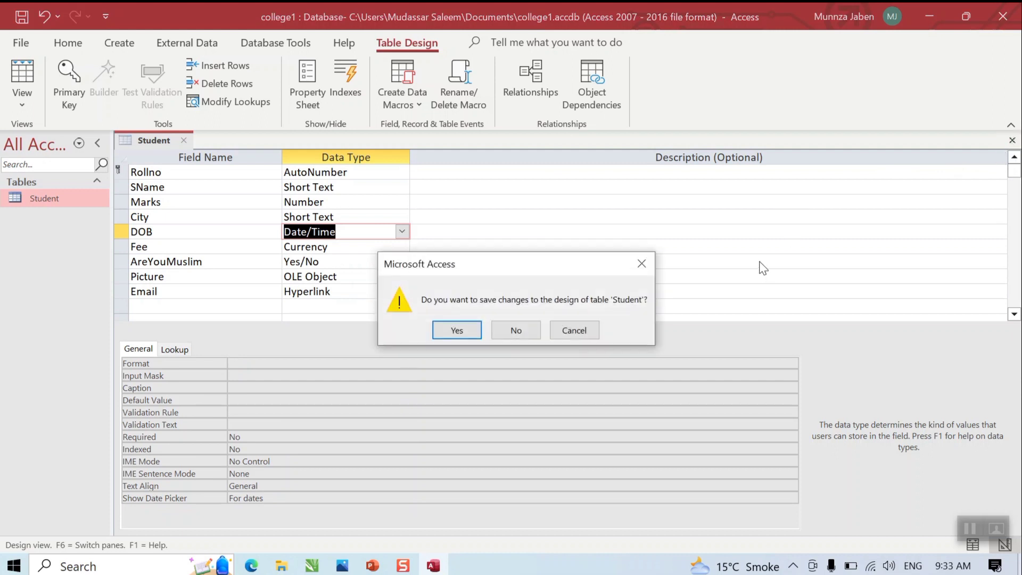
Step: Save the Student table design and open the table in Datasheet View
{"action": "left_click", "coordinate": [588, 335]}
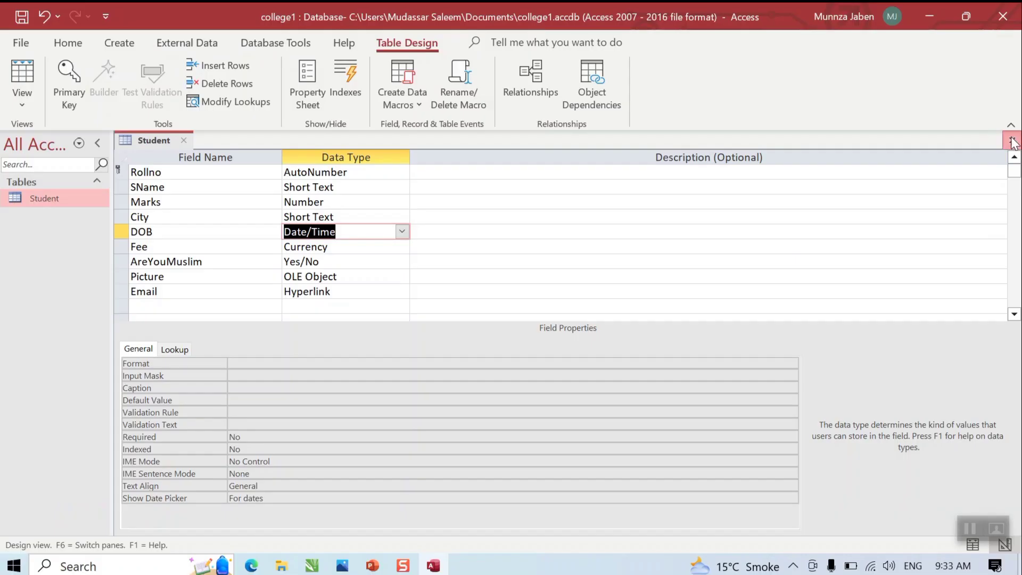
{"action": "left_click", "coordinate": [1012, 139]}
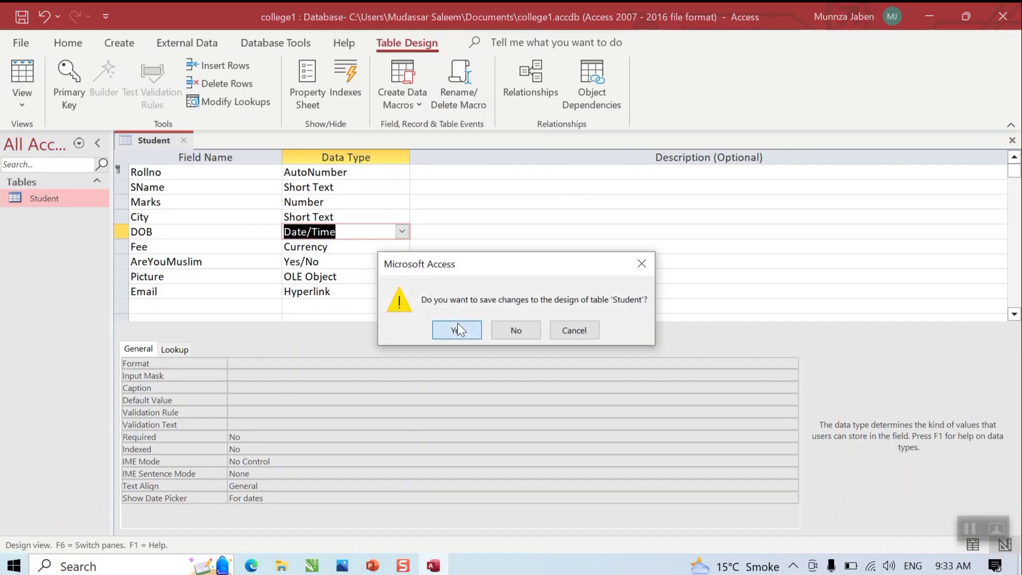
{"action": "left_click", "coordinate": [458, 322]}
{"action": "right_click", "coordinate": [68, 199]}
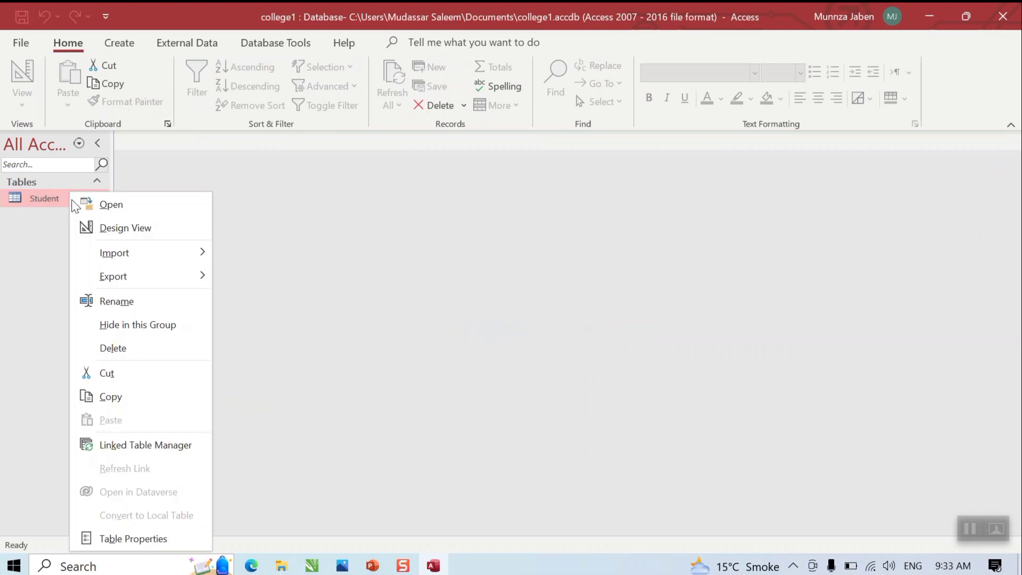
{"action": "left_click", "coordinate": [97, 203]}
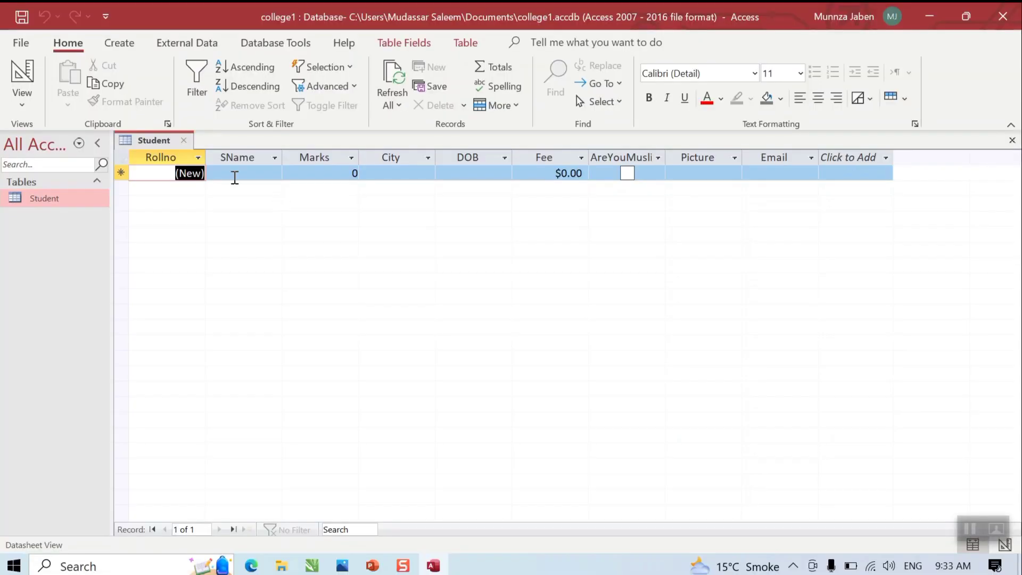
Step: Enter the student's name and Marks 444 in the new record
{"action": "left_click", "coordinate": [230, 175]}
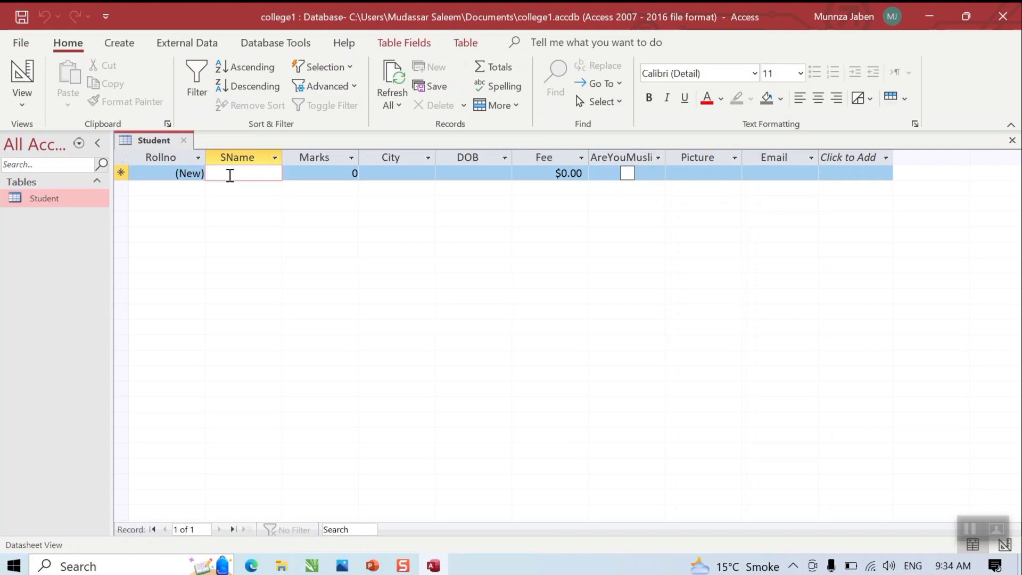
{"action": "type", "text": "tahir"}
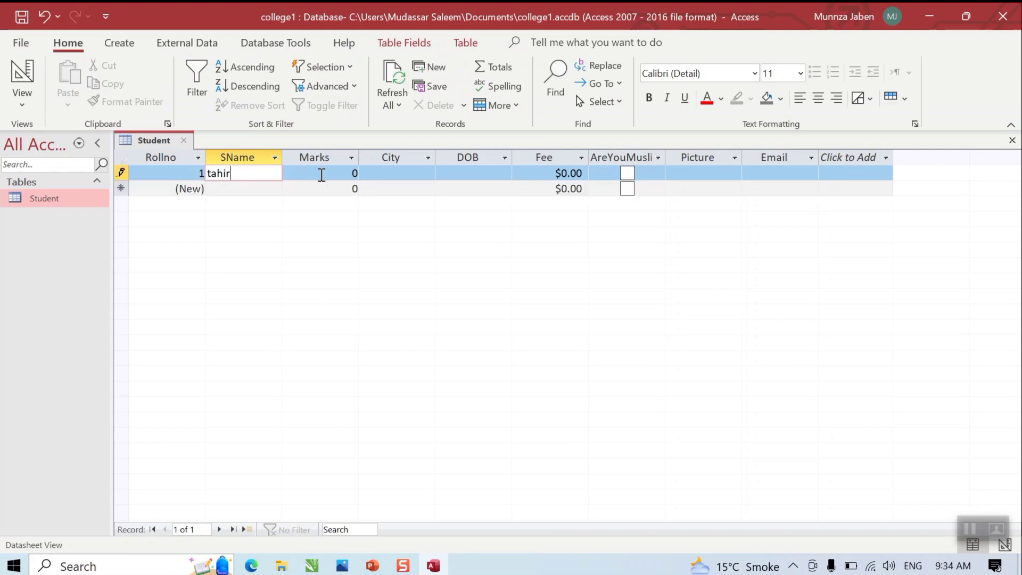
{"action": "key", "text": "Tab"}
{"action": "type", "text": "444"}
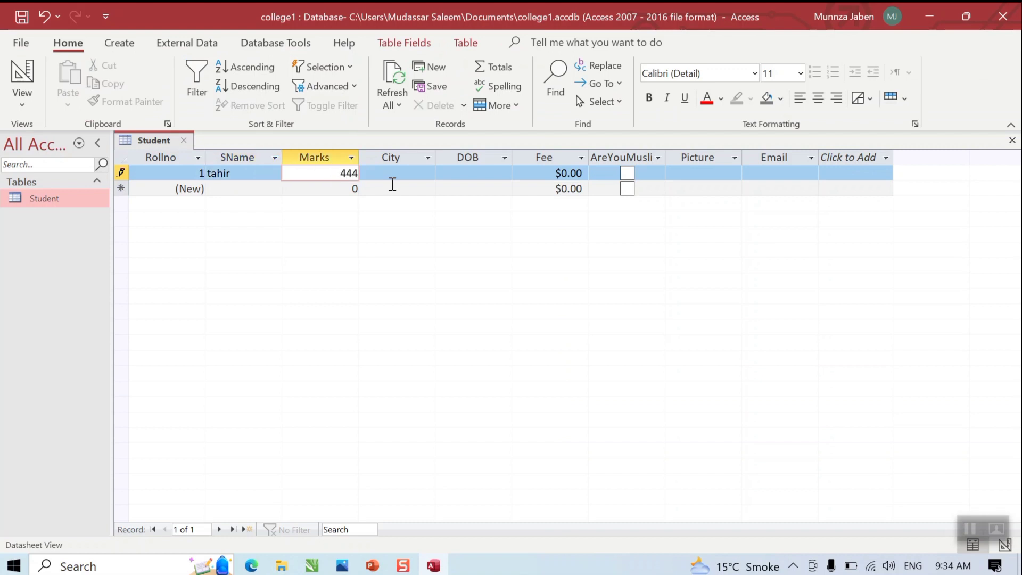
{"action": "left_click", "coordinate": [392, 178]}
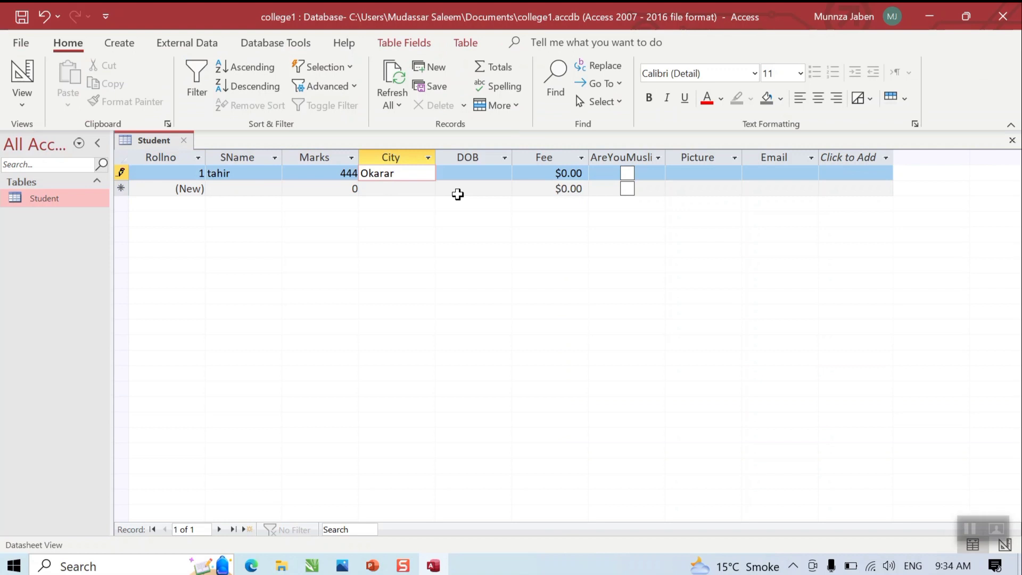
Step: Set DOB to 2/14/2000, Fee to 5, and tick AreYouMuslim
{"action": "left_click", "coordinate": [488, 176]}
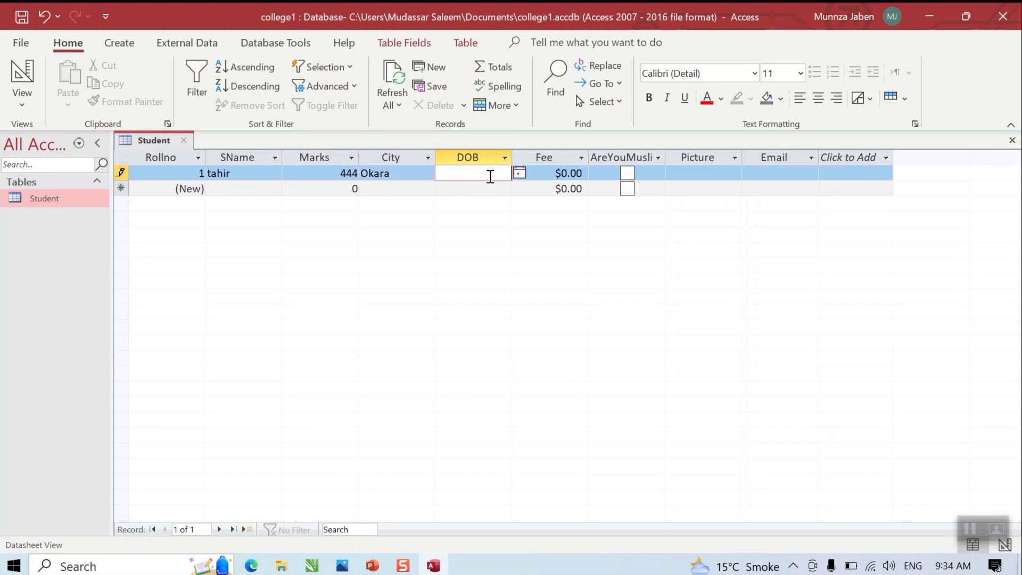
{"action": "left_click", "coordinate": [520, 174]}
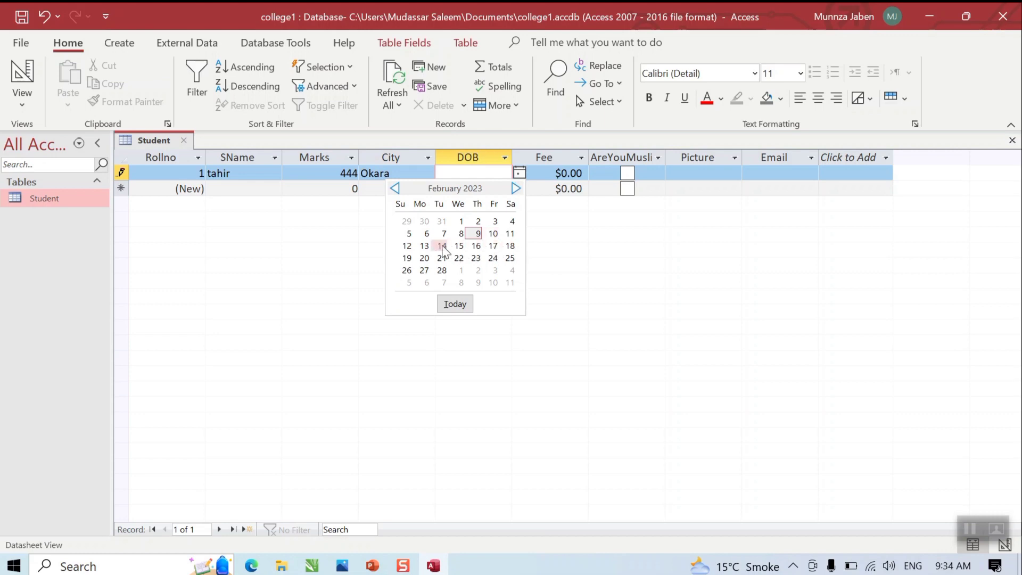
{"action": "left_click", "coordinate": [443, 246]}
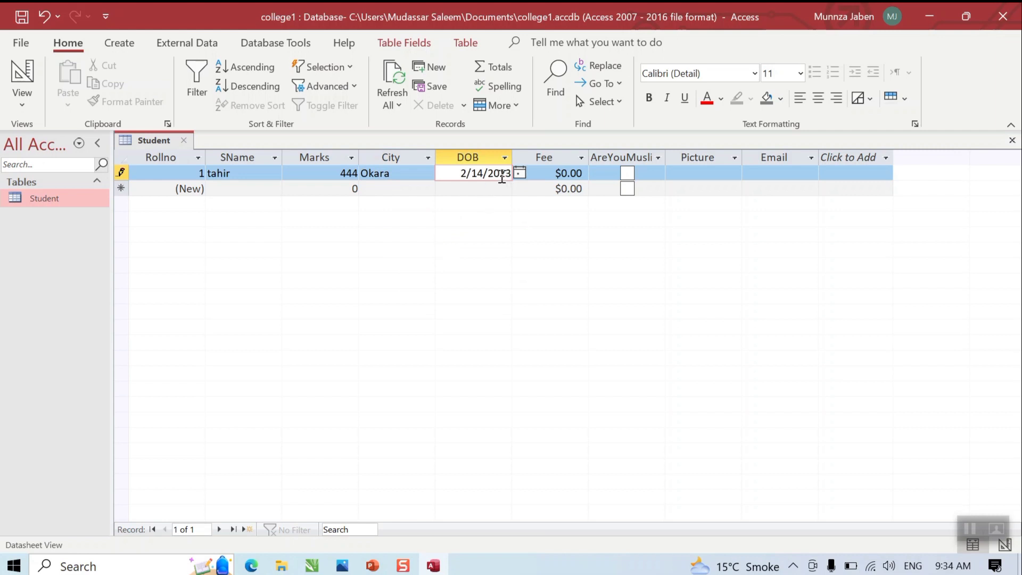
{"action": "left_click_drag", "start_coordinate": [502, 179], "coordinate": [512, 179]}
{"action": "type", "text": "00"}
{"action": "left_click_drag", "start_coordinate": [562, 177], "coordinate": [604, 173]}
{"action": "type", "text": "5"}
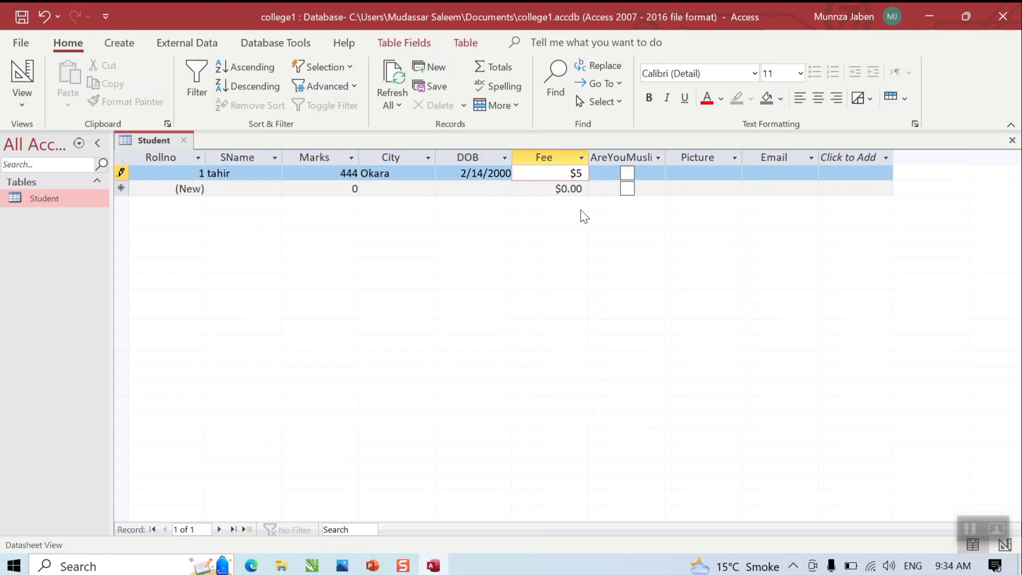
{"action": "left_click", "coordinate": [627, 174]}
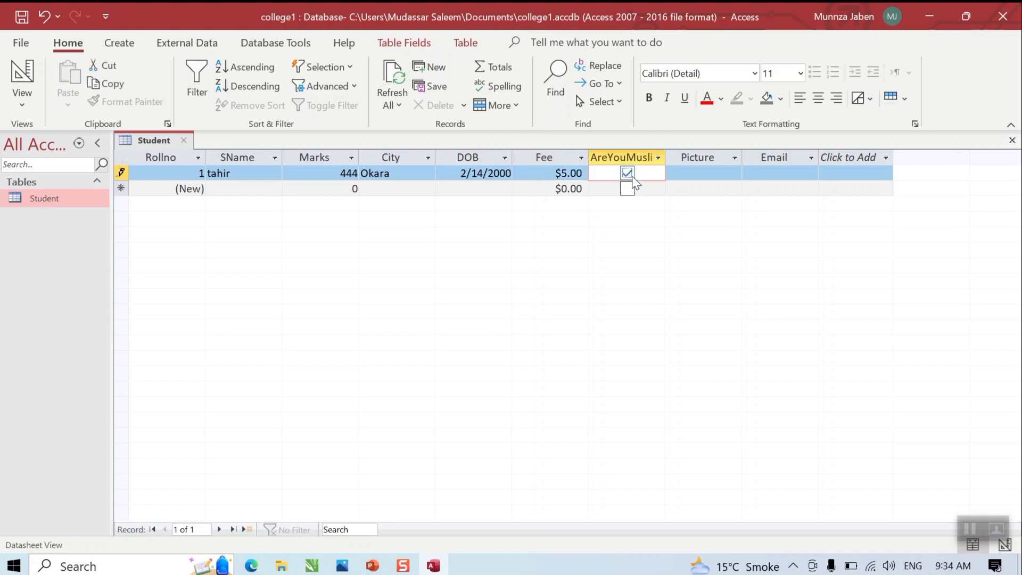
{"action": "left_click", "coordinate": [691, 174]}
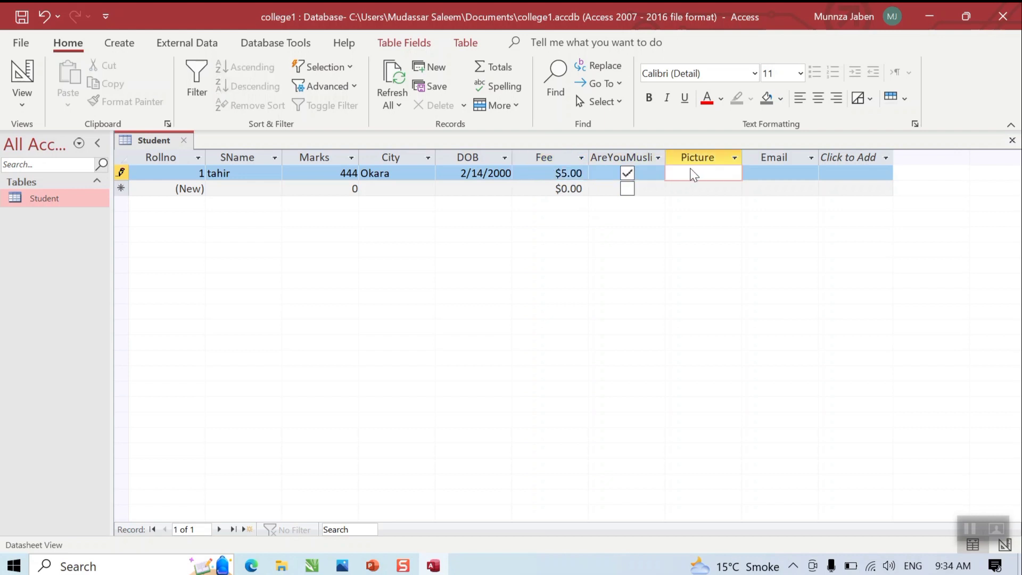
Step: Insert aa.png from the Desktop as an object into the record's Picture field
{"action": "right_click", "coordinate": [702, 176]}
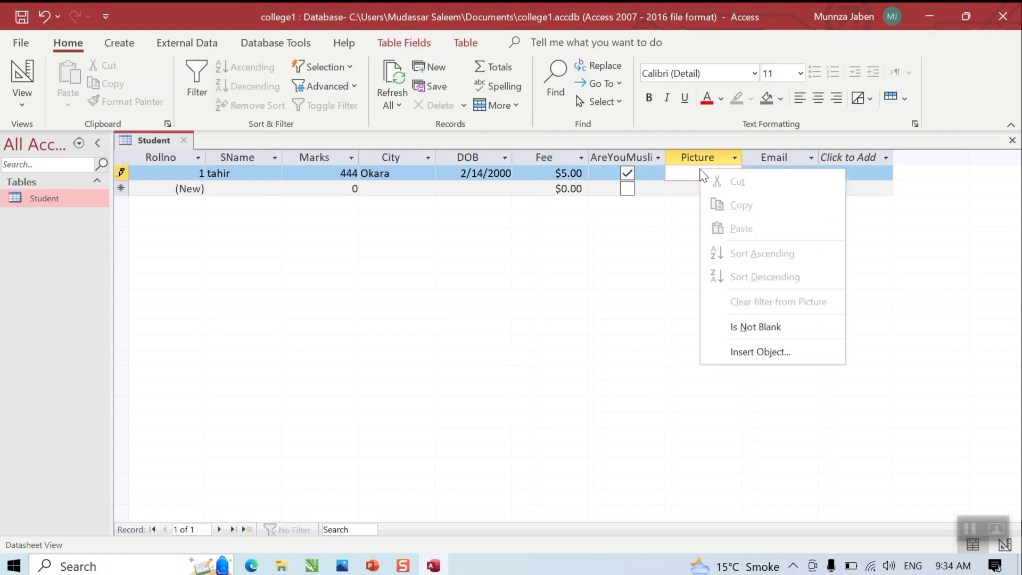
{"action": "left_click", "coordinate": [759, 353]}
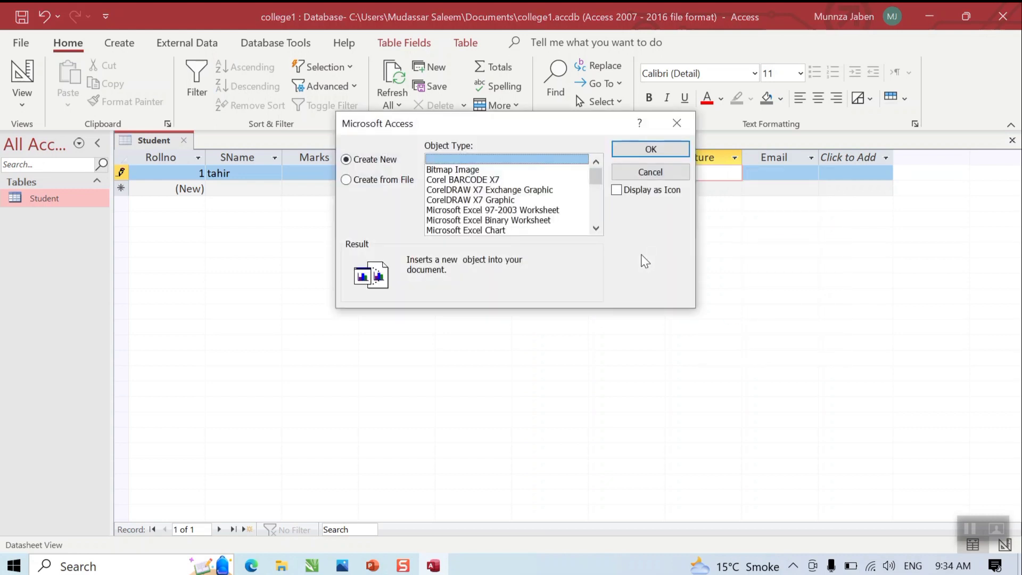
{"action": "left_click", "coordinate": [390, 181]}
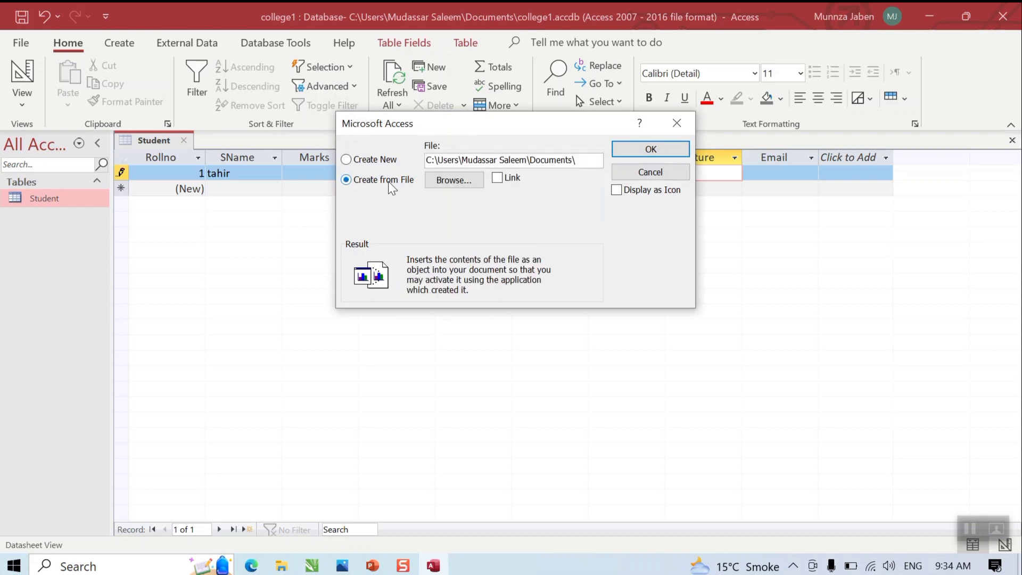
{"action": "left_click", "coordinate": [462, 182]}
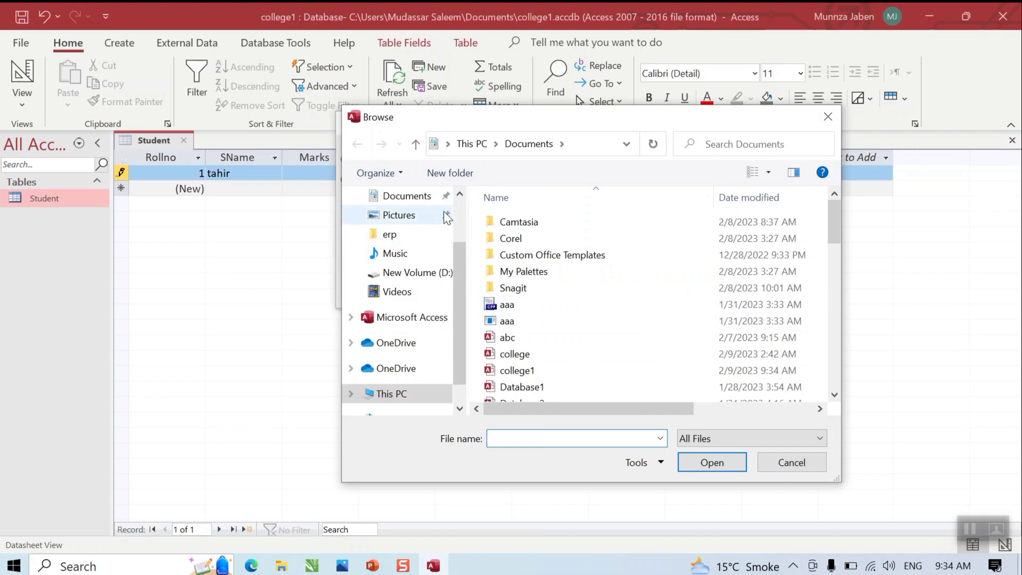
{"action": "left_click", "coordinate": [459, 217]}
{"action": "left_click", "coordinate": [420, 227]}
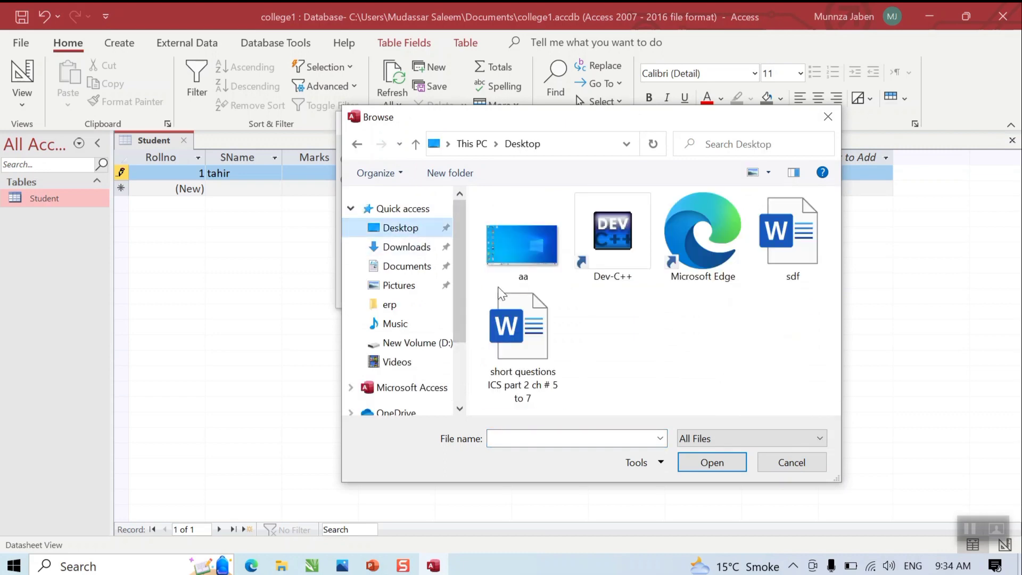
{"action": "double_click", "coordinate": [528, 244]}
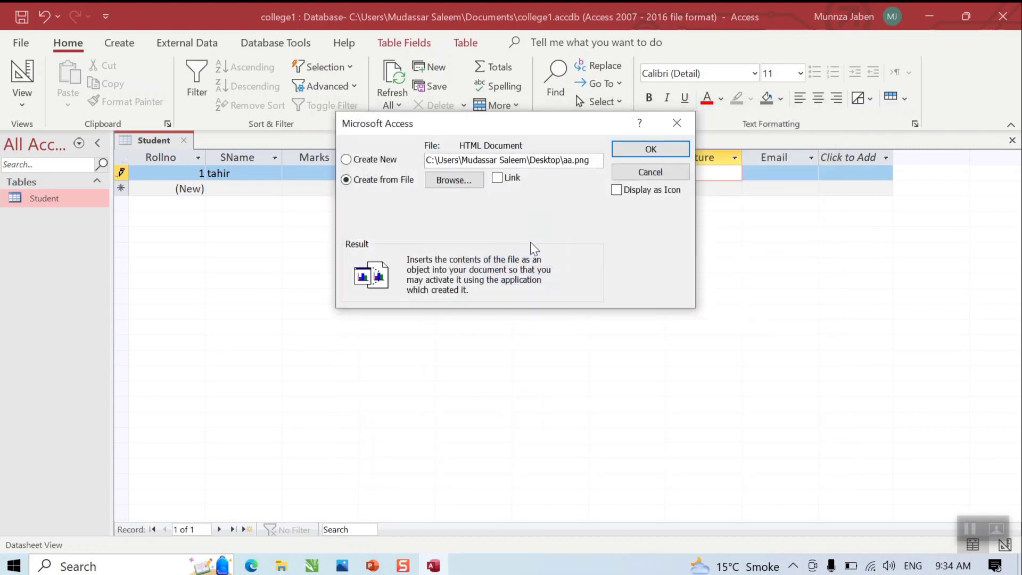
{"action": "left_click", "coordinate": [652, 144]}
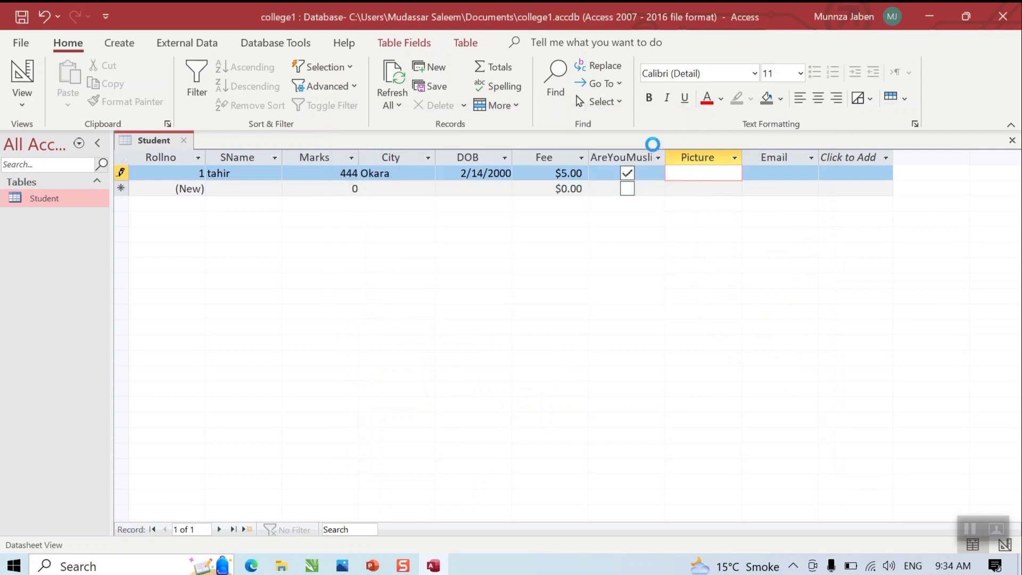
{"action": "left_click", "coordinate": [762, 175]}
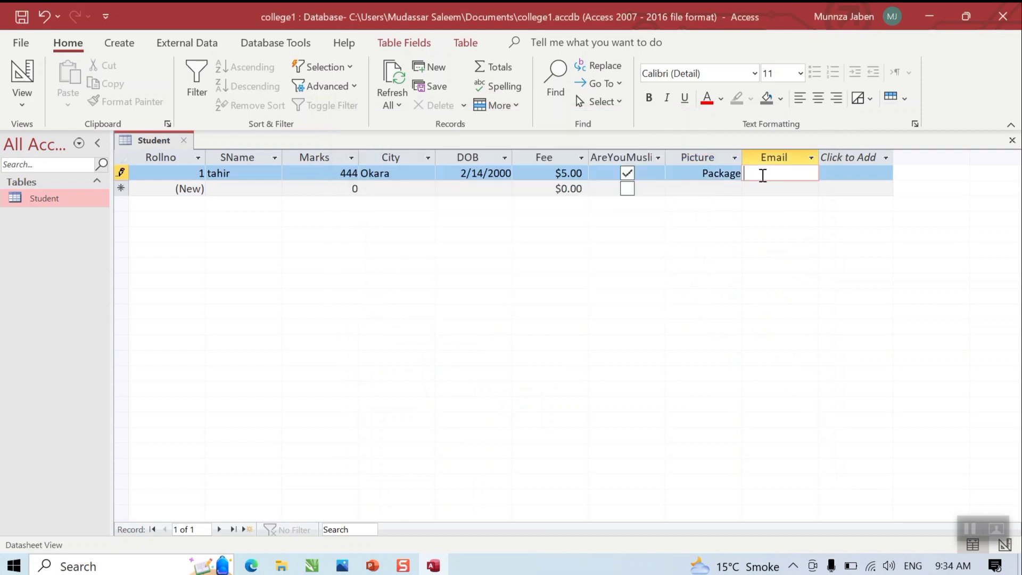
Step: Review the nine Student fields' data types in Design View, then close the table
{"action": "right_click", "coordinate": [69, 207]}
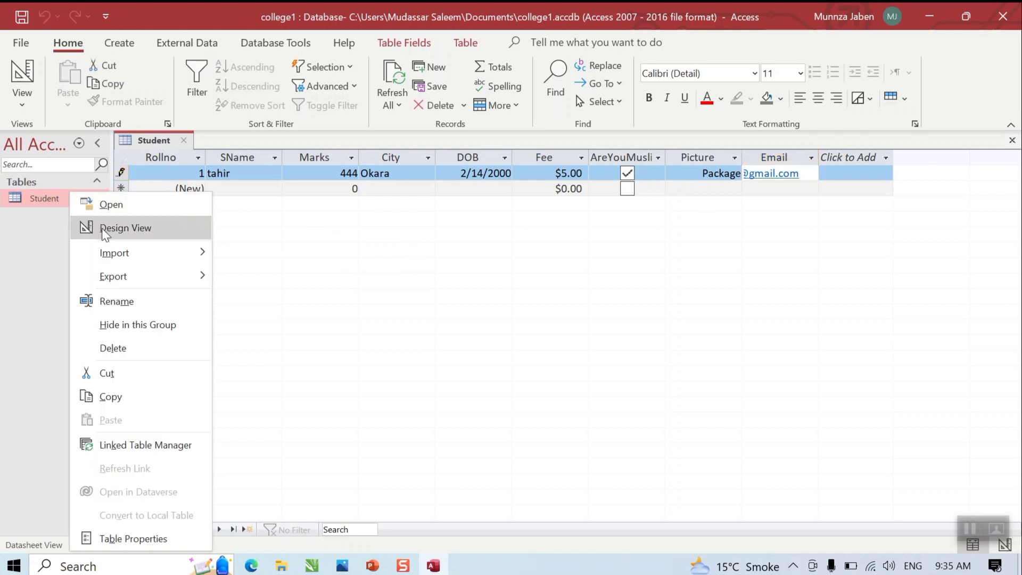
{"action": "left_click", "coordinate": [101, 228]}
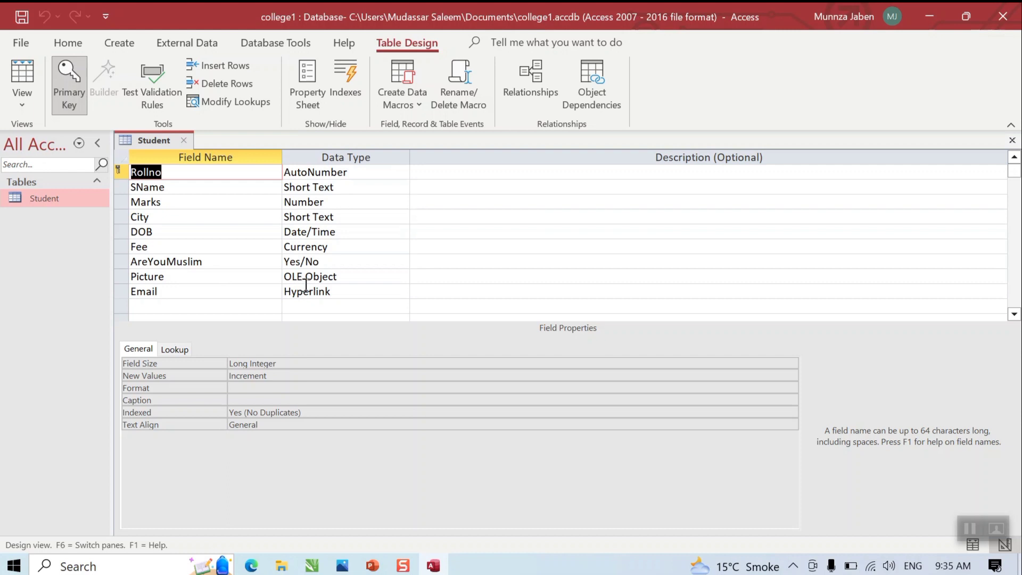
{"action": "left_click", "coordinate": [1011, 145]}
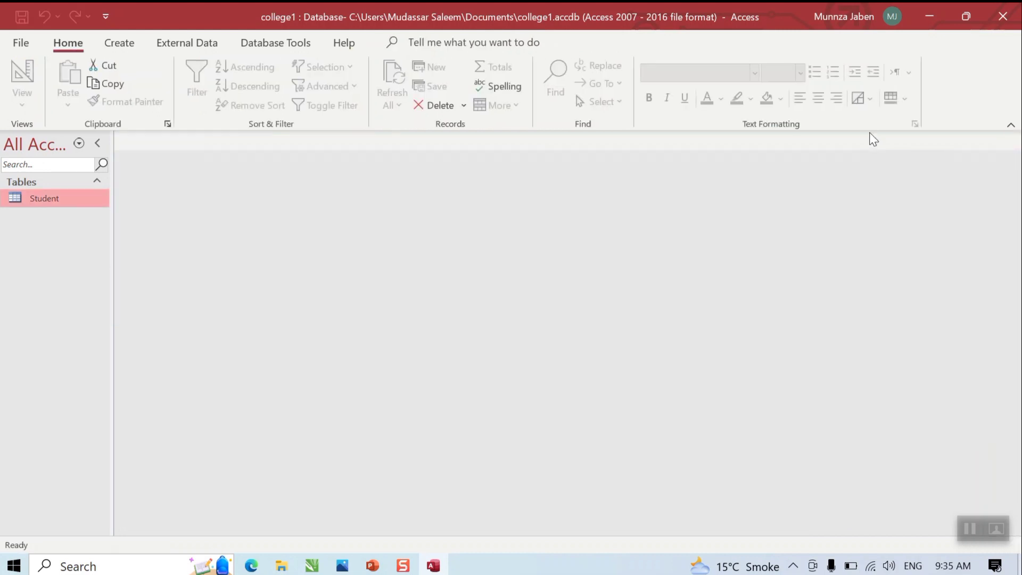